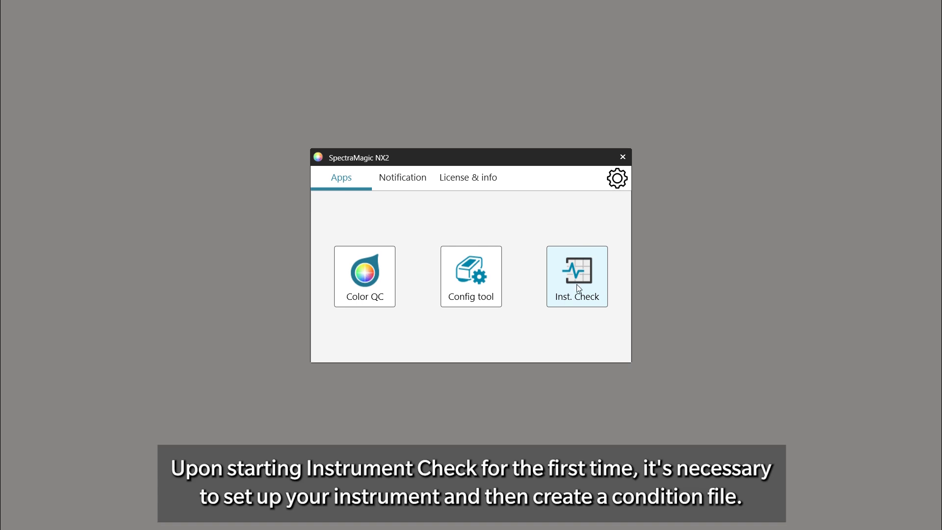
In Instrument Check, connect the CM-17d over Bluetooth on port COM4 and register it under the name Demo
click(577, 288)
click(30, 50)
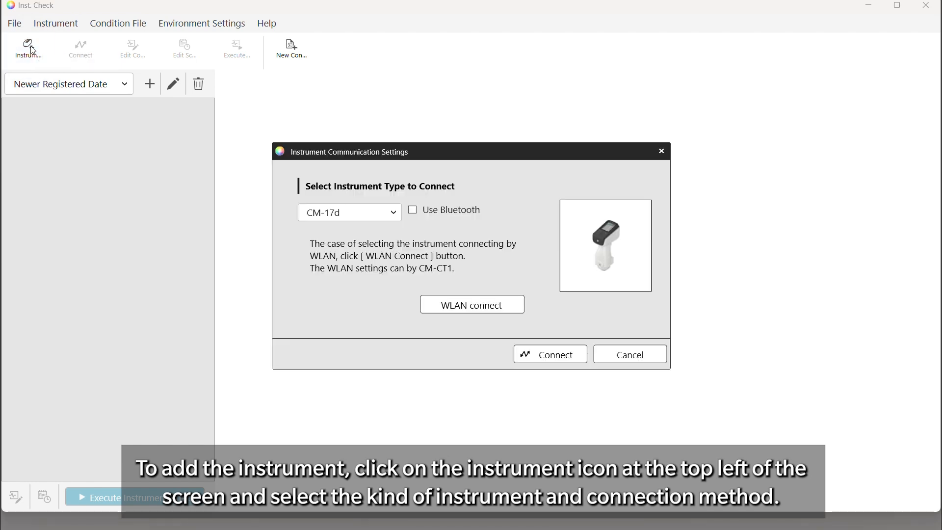
click(415, 214)
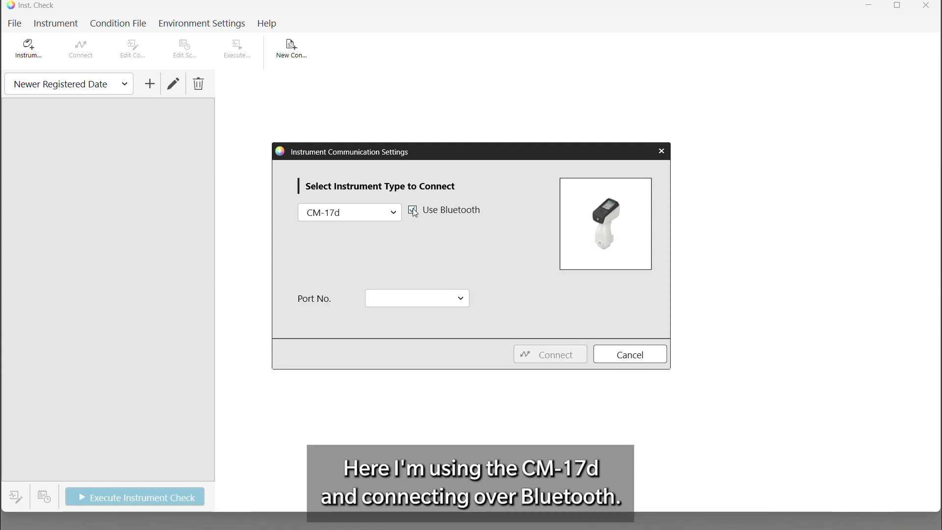
click(461, 300)
click(422, 354)
click(555, 354)
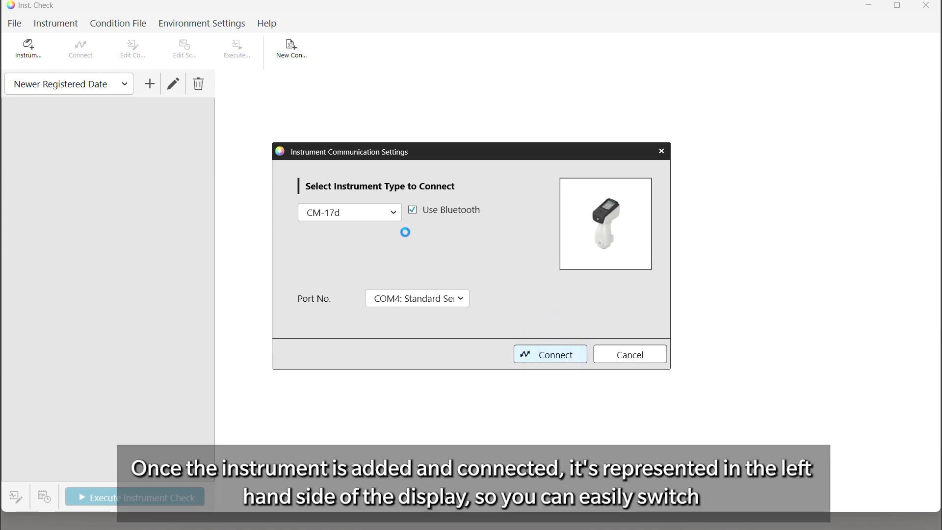
text(Demo)
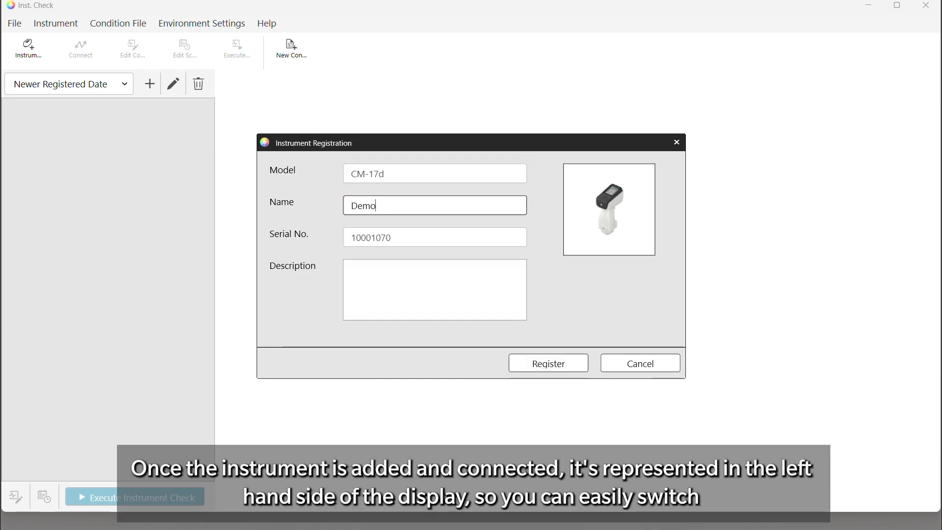
click(550, 363)
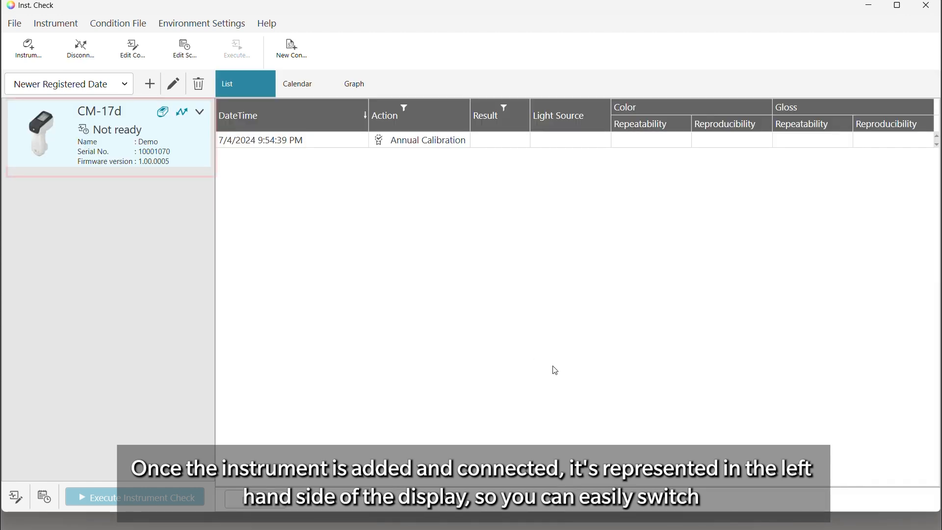
Start a new condition file for the CM-17d instrument type without importing an existing file
click(295, 53)
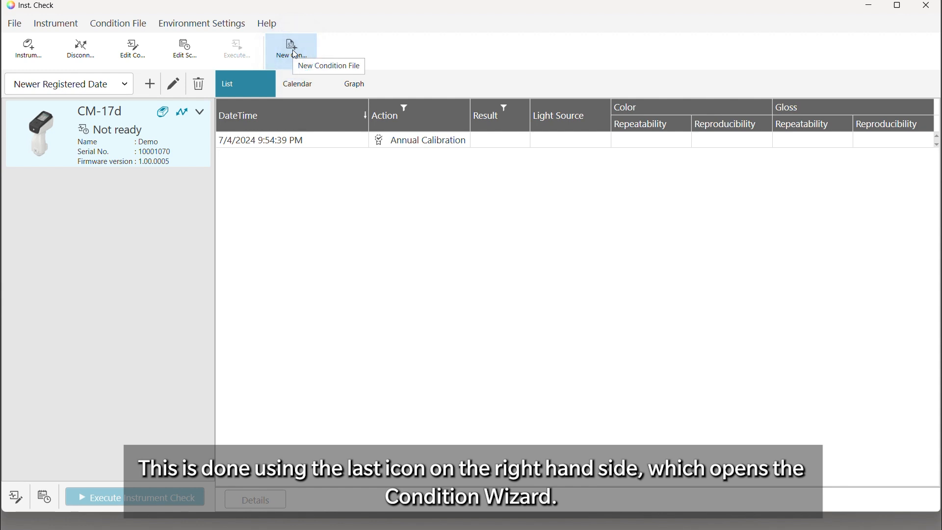
click(293, 50)
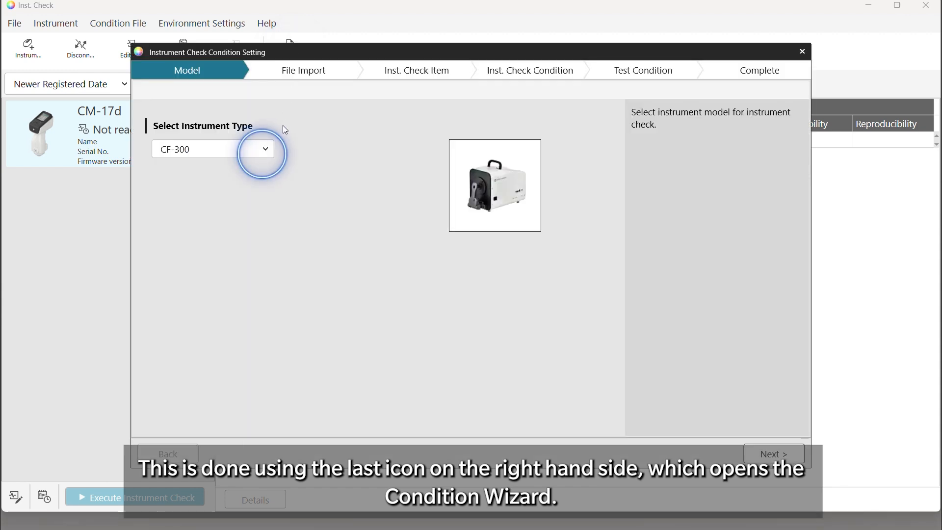
click(270, 154)
click(236, 206)
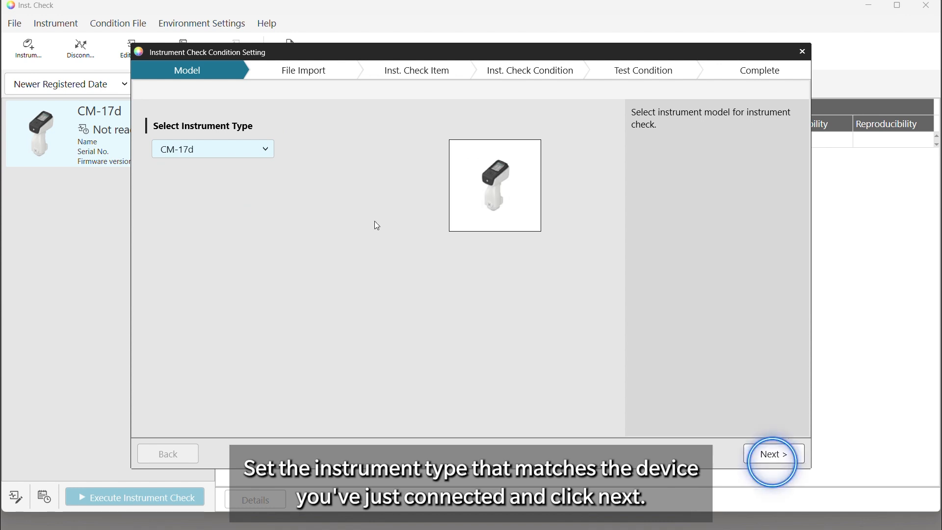
click(773, 454)
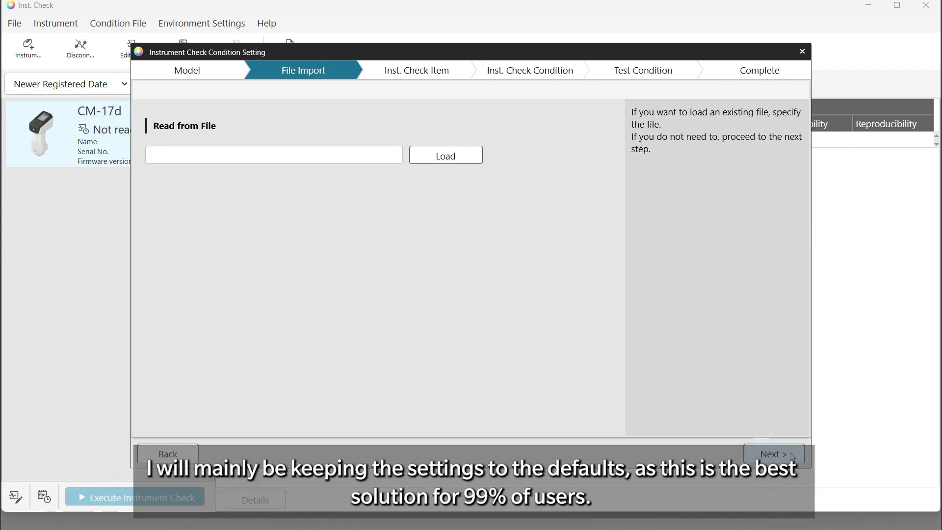
click(792, 455)
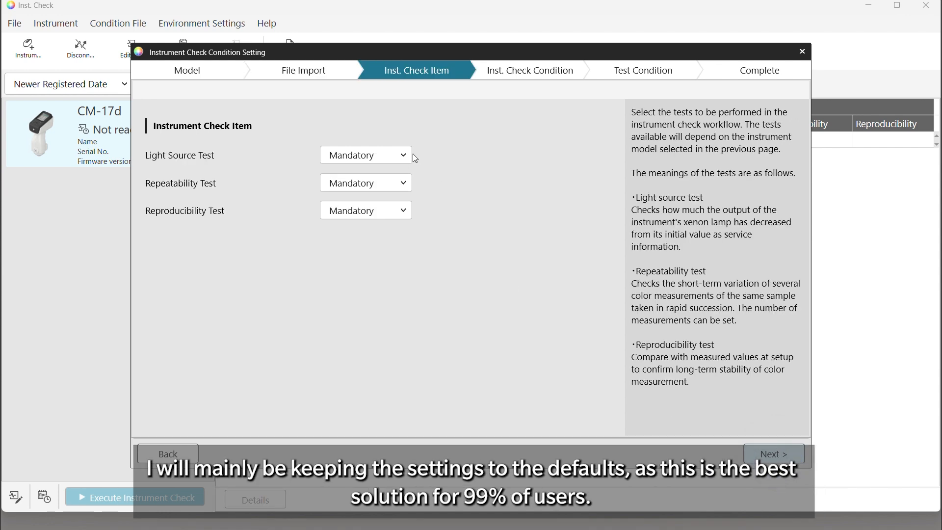
Keep the light source, repeatability and reproducibility tests set to Mandatory and proceed to the measurement condition settings
click(397, 156)
click(382, 173)
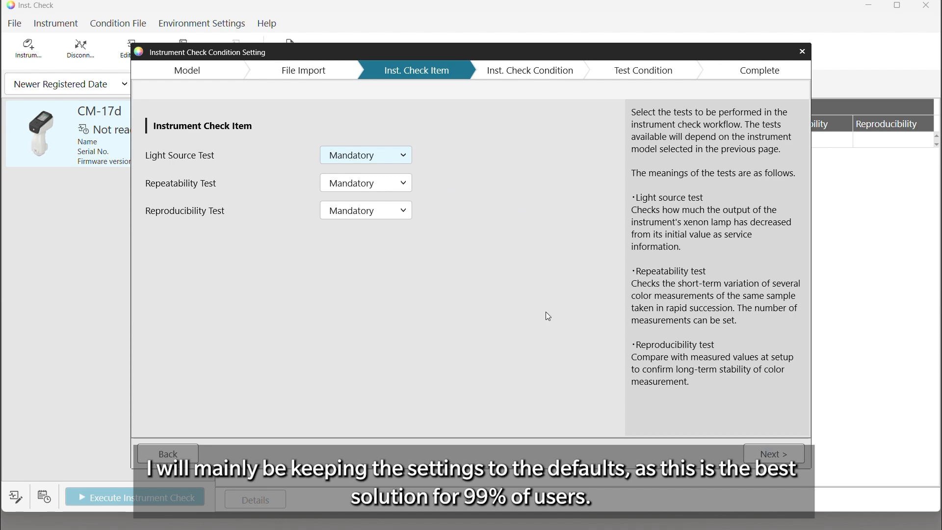
click(404, 183)
click(417, 203)
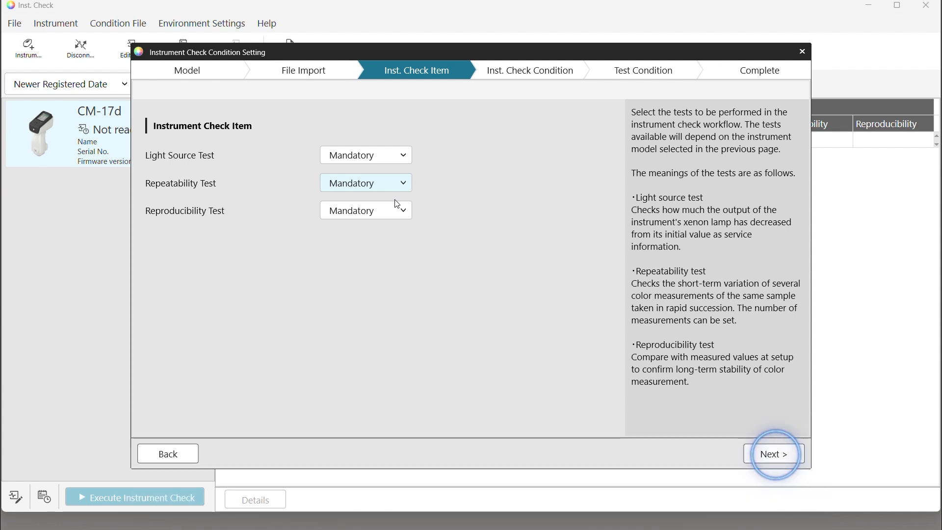
click(407, 211)
click(440, 222)
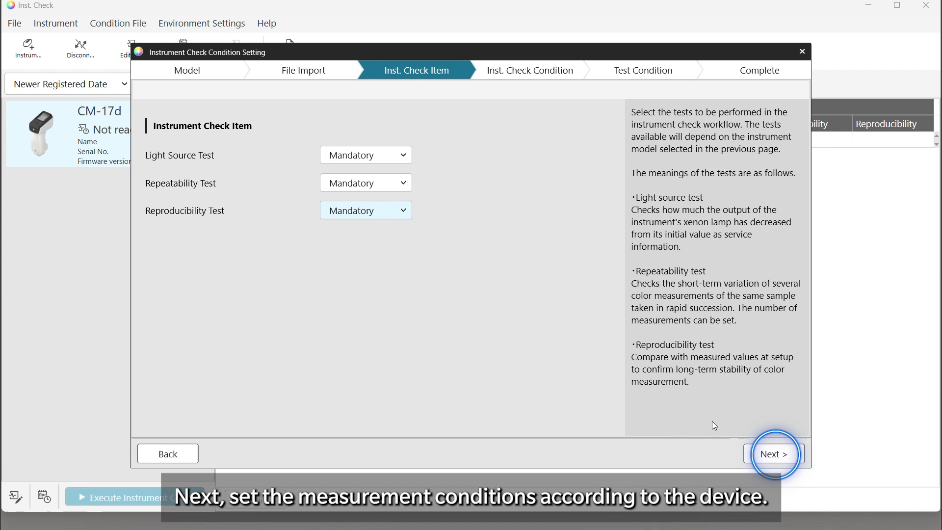
click(776, 456)
click(778, 456)
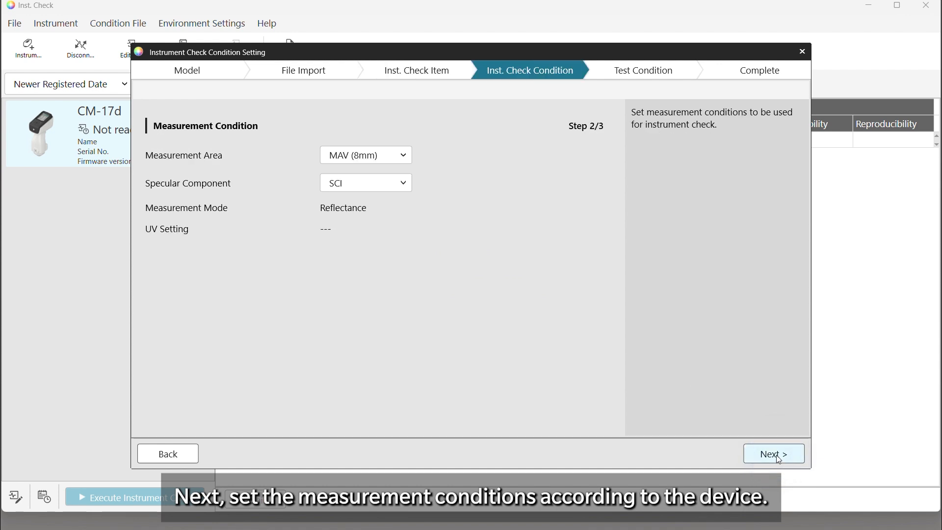
Set the measurement area to MAV (8mm) and specular component to SCI + SCE, then accept illuminant D65 and the 10° observer
click(409, 160)
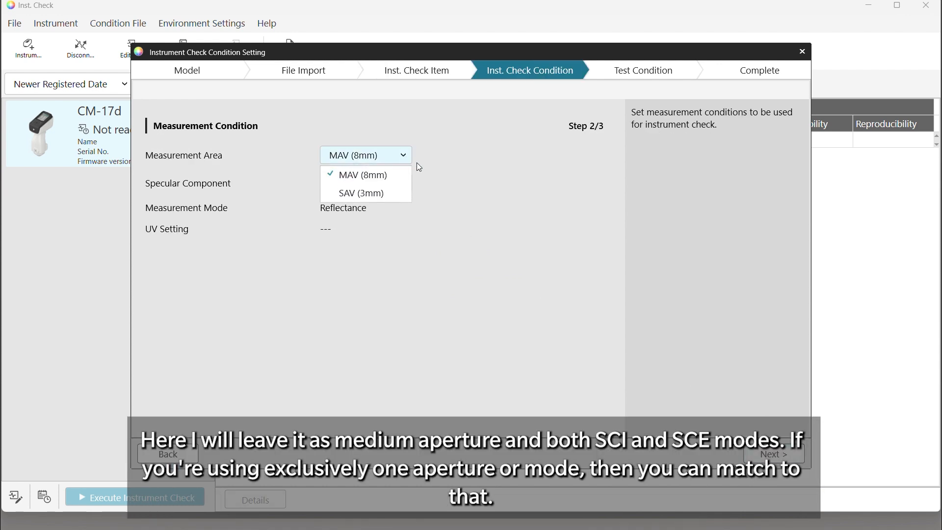
click(474, 162)
click(399, 185)
click(389, 245)
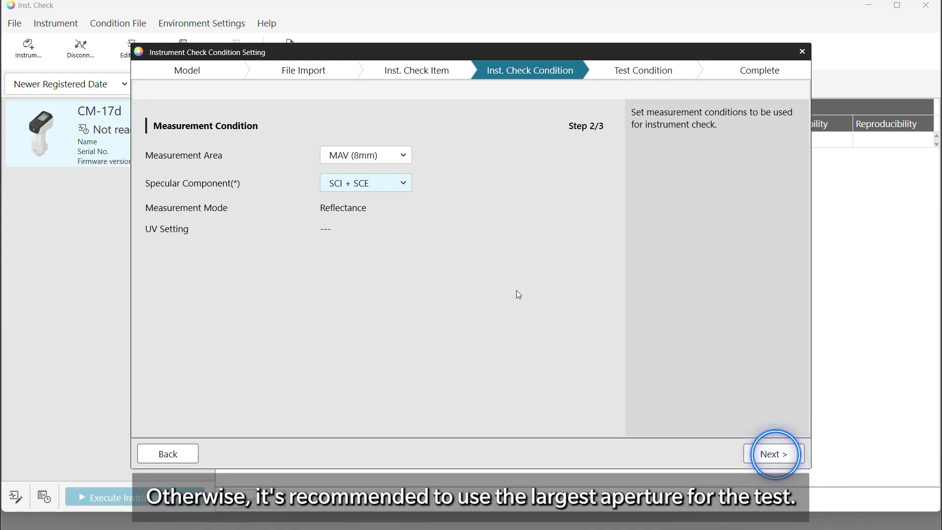
click(774, 453)
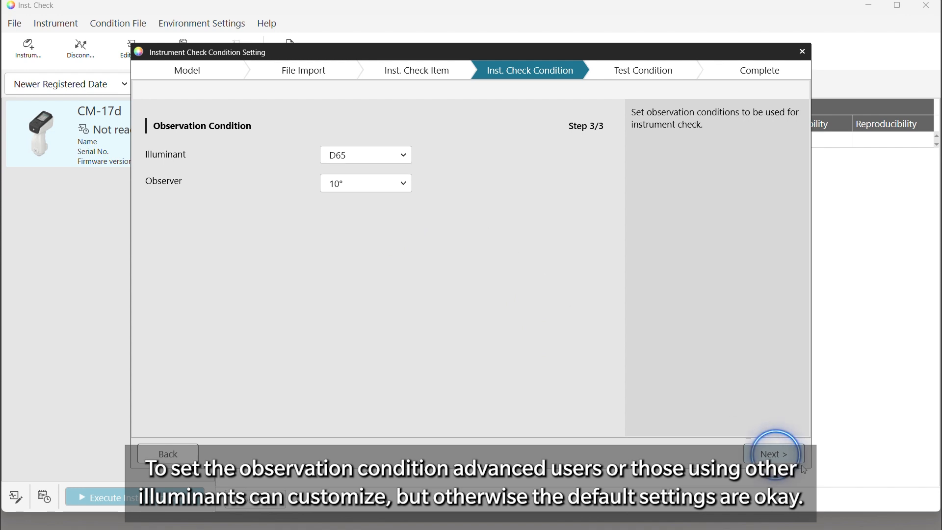
click(773, 451)
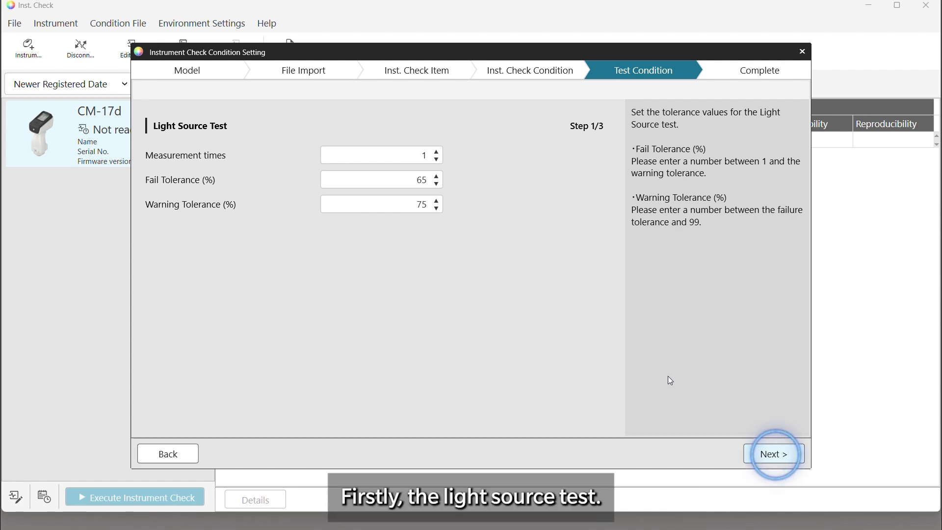
Accept the default light source test tolerances and set the repeatability test's measurement target to WH1 with serial number 10001070
click(772, 463)
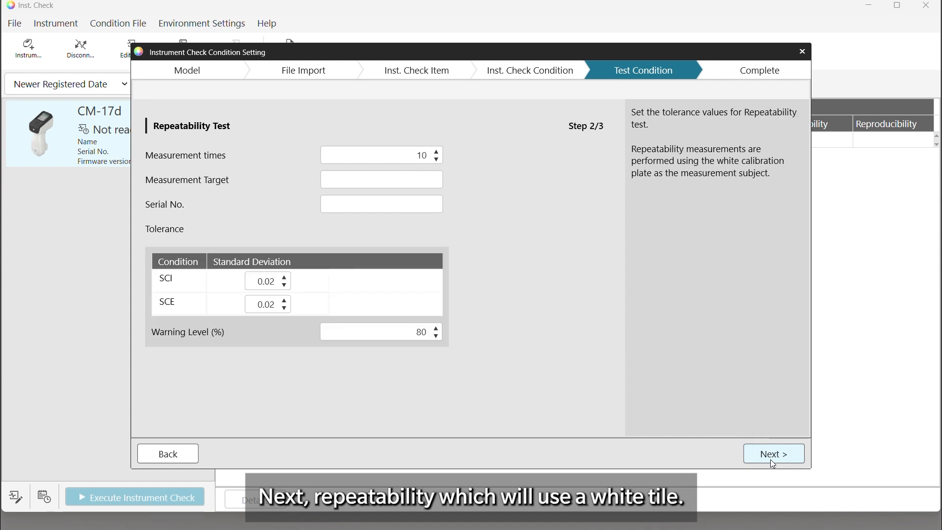
click(396, 181)
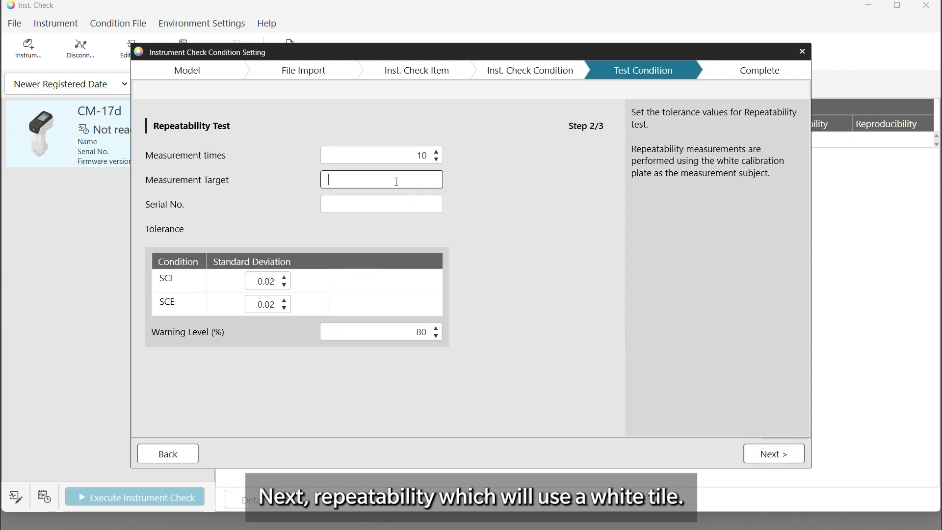
text(WH1)
key(Tab)
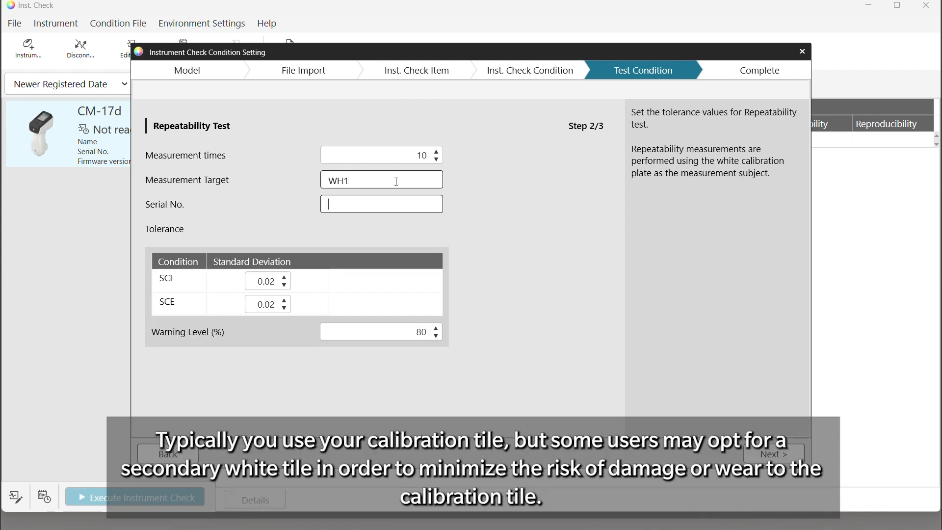
text(10001070)
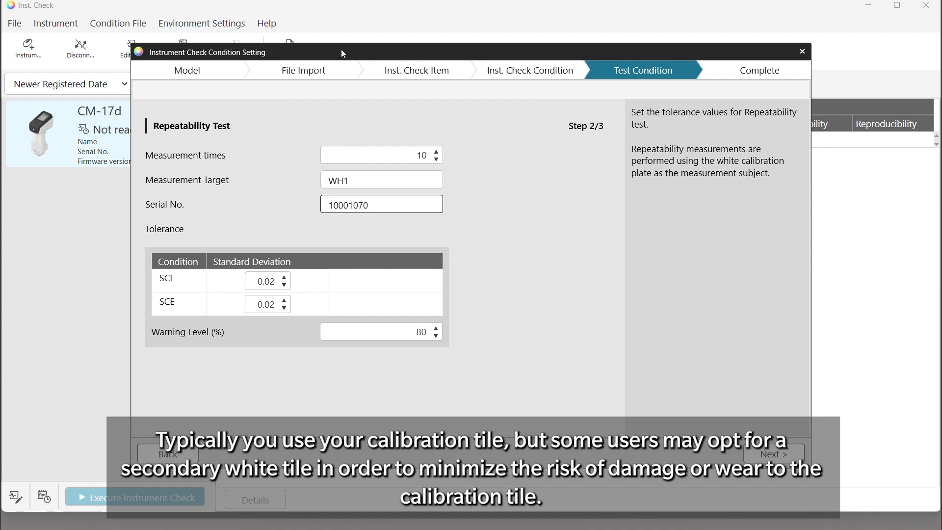
click(766, 460)
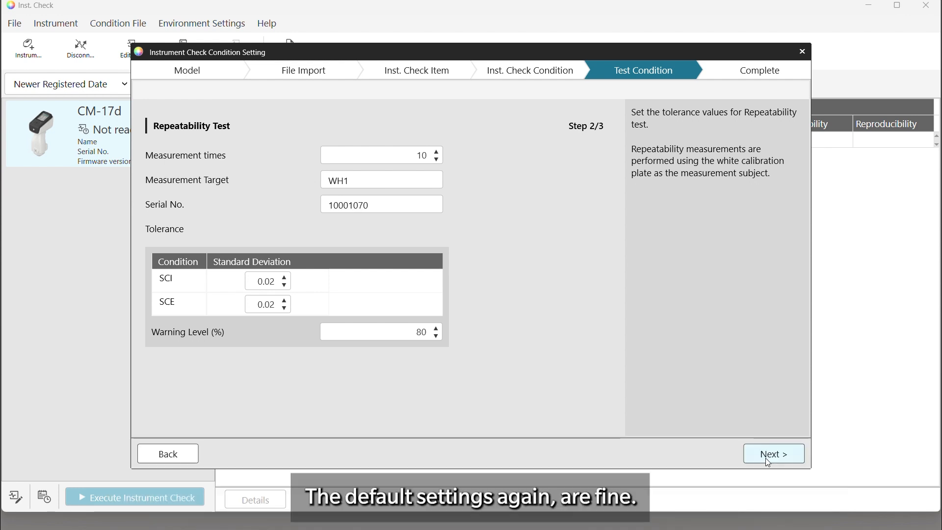
click(768, 461)
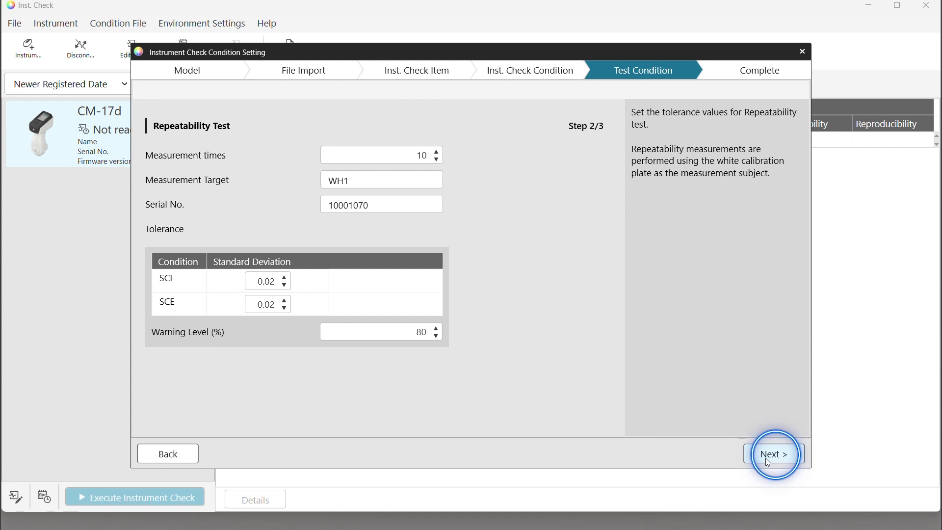
click(765, 458)
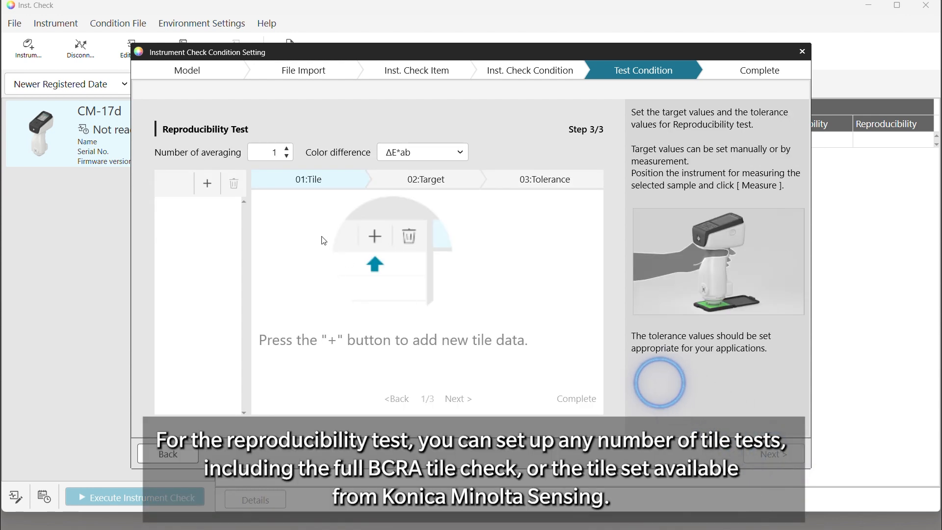
Set the reproducibility test's number of averaging to 3 and add a new tile of type Green
click(287, 148)
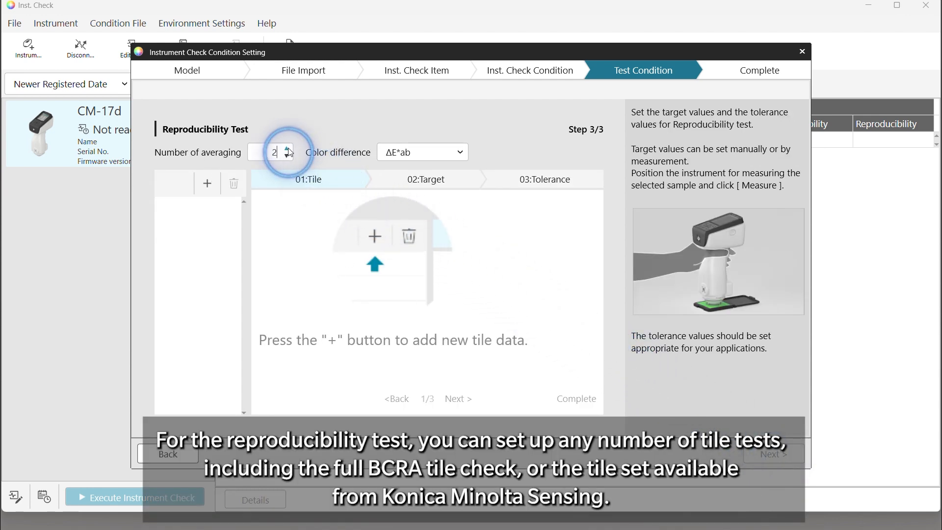
click(287, 148)
click(207, 183)
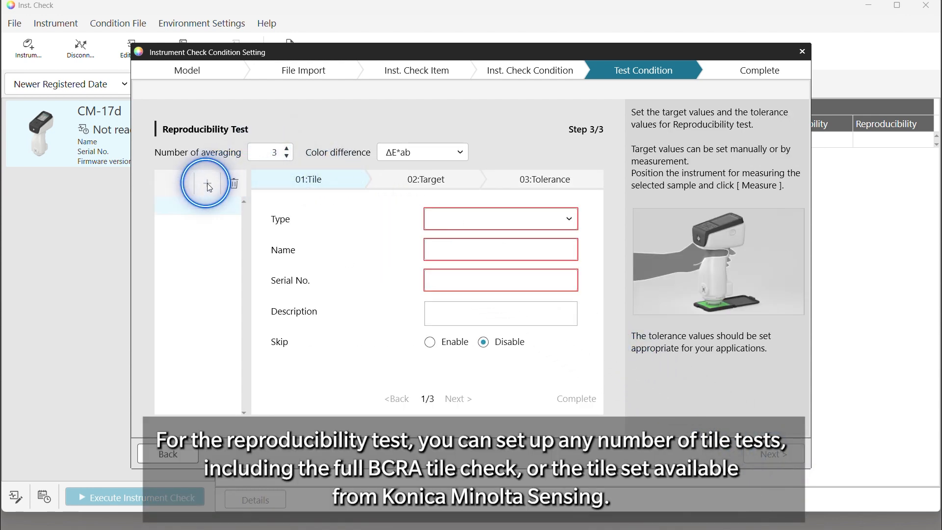
click(448, 219)
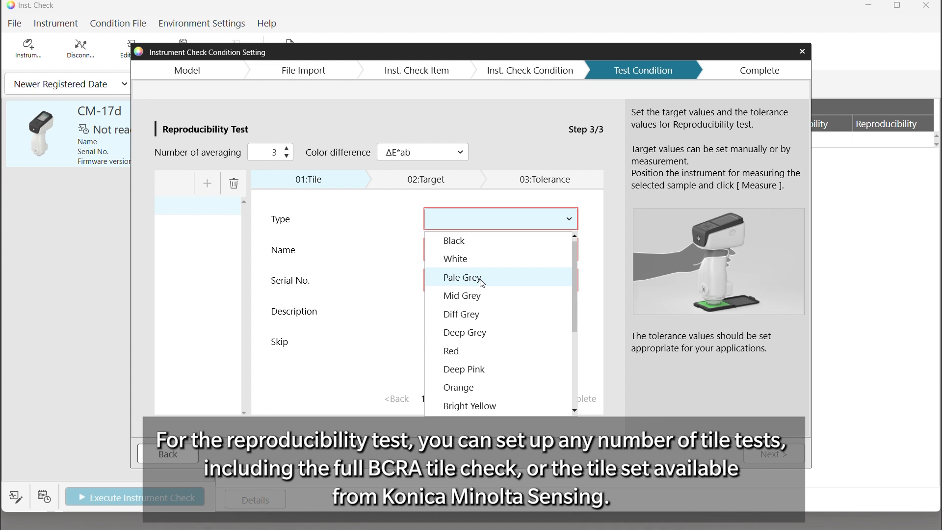
scroll(485, 353, down, 2)
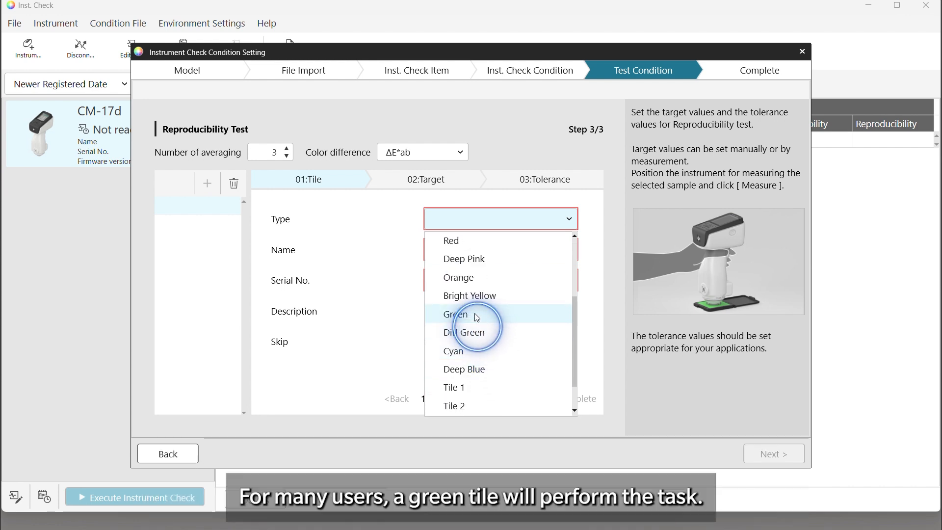
click(476, 316)
Name the green tile CM-A101GN with serial number "-" and description "R Tile1", and continue to its target values
click(452, 249)
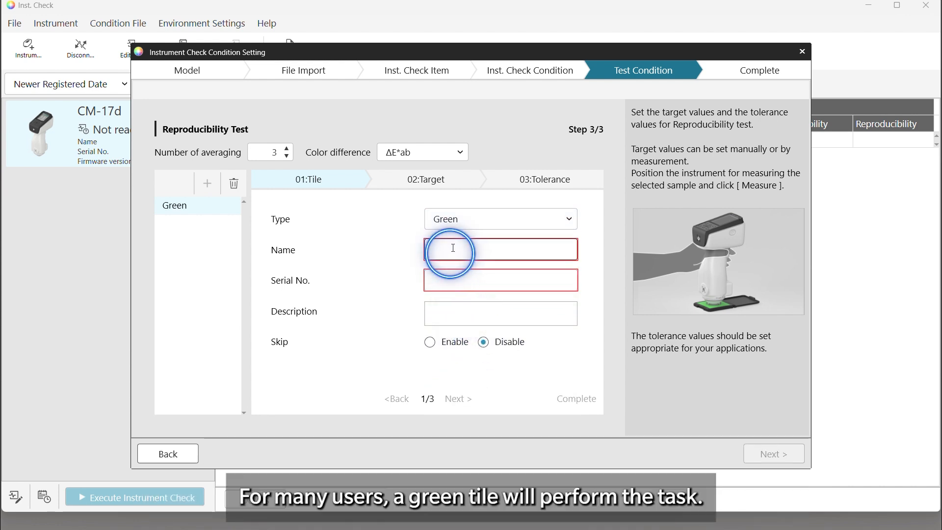
text(CM-A)
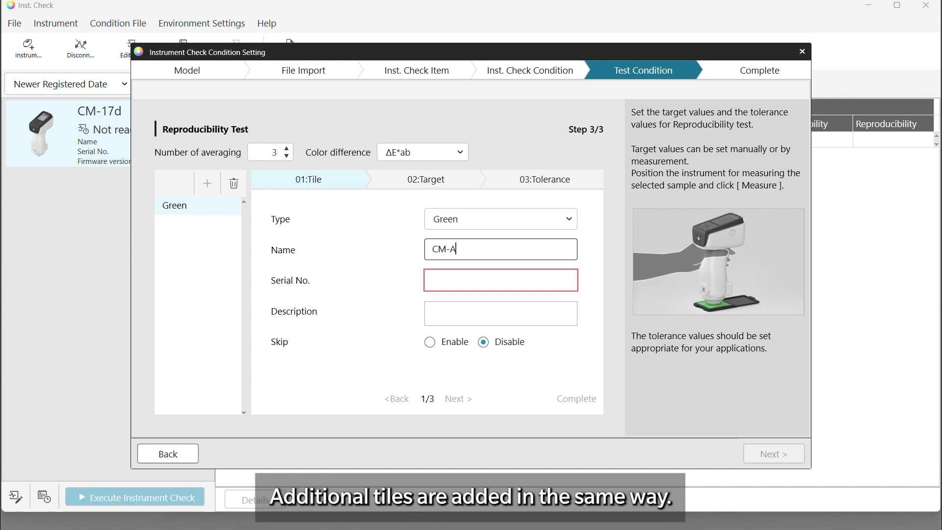
text(101GN)
key(Tab)
text(-)
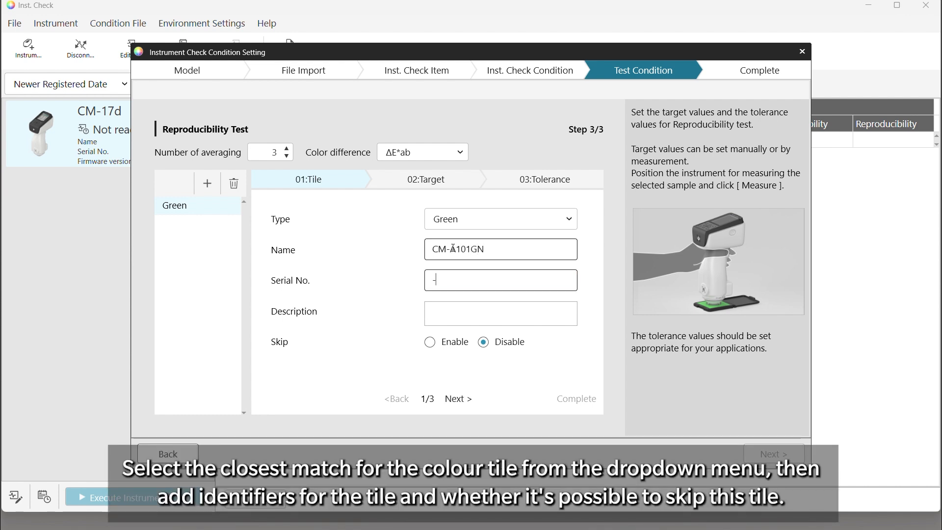
key(Tab)
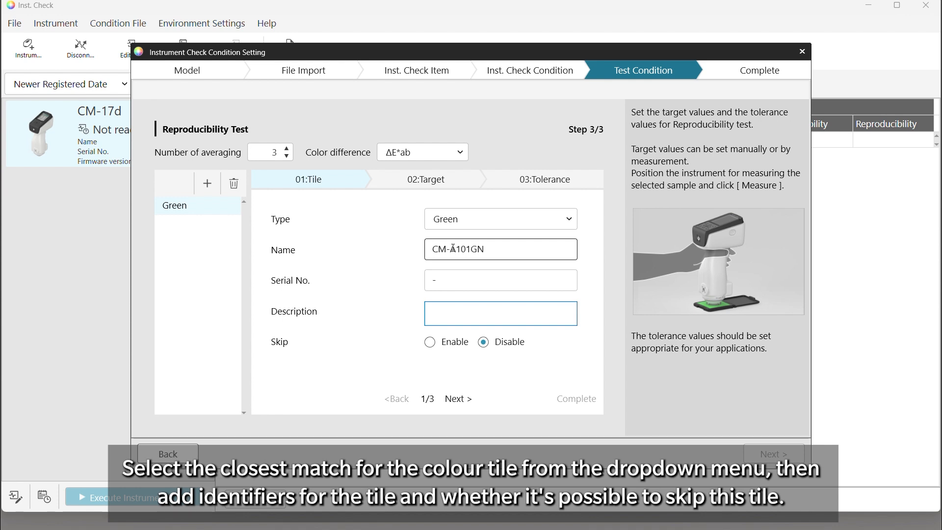
text(R Tile1)
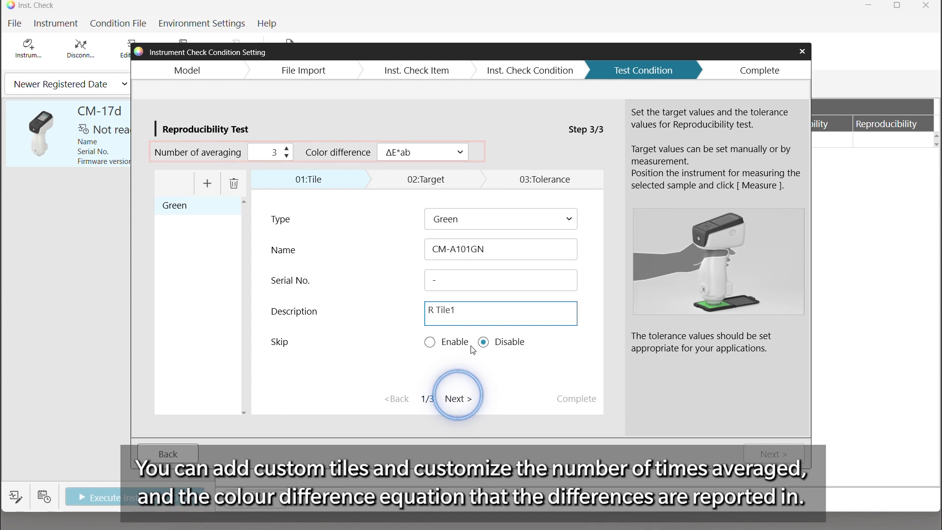
click(456, 398)
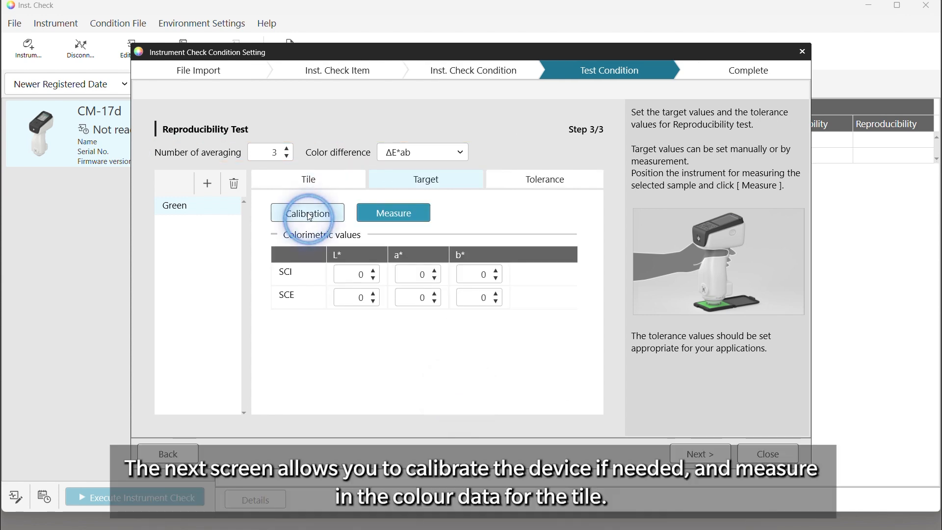
Perform the zero calibration and the white calibration of the instrument from the green tile's target settings
click(306, 213)
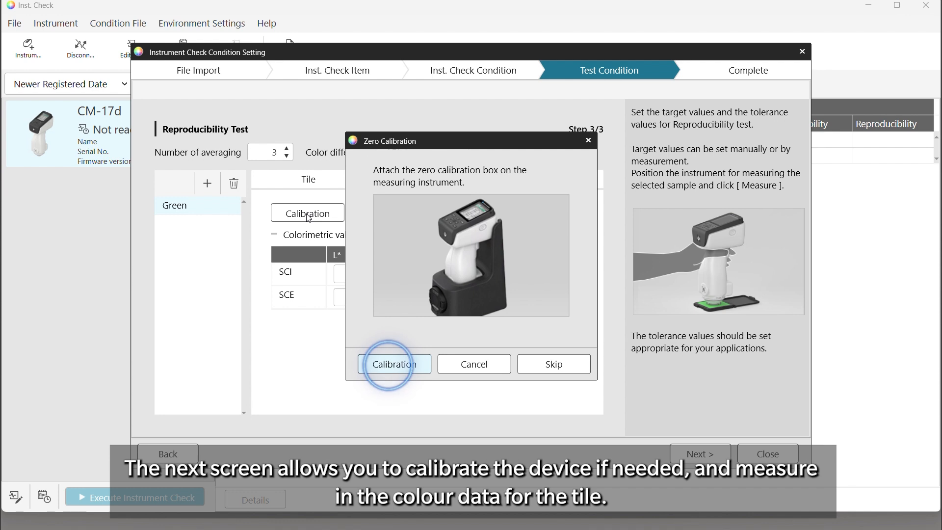
click(402, 367)
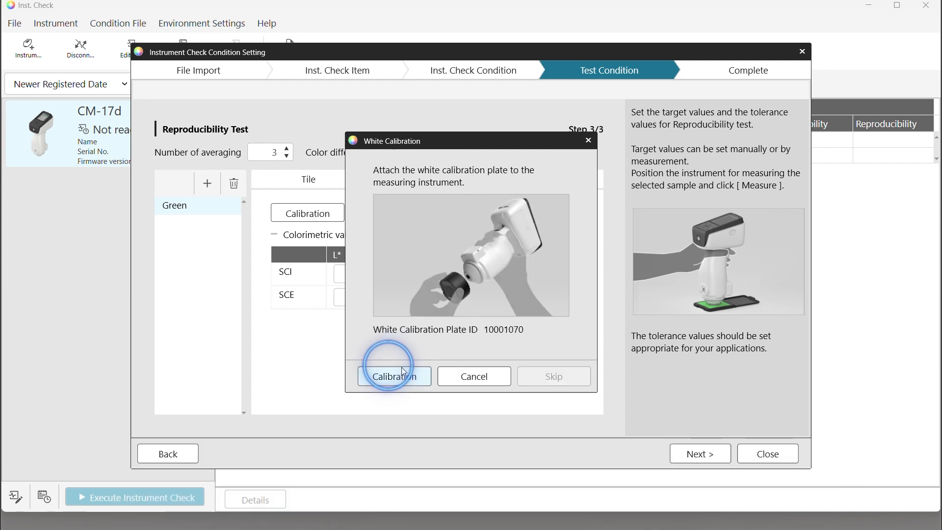
click(419, 377)
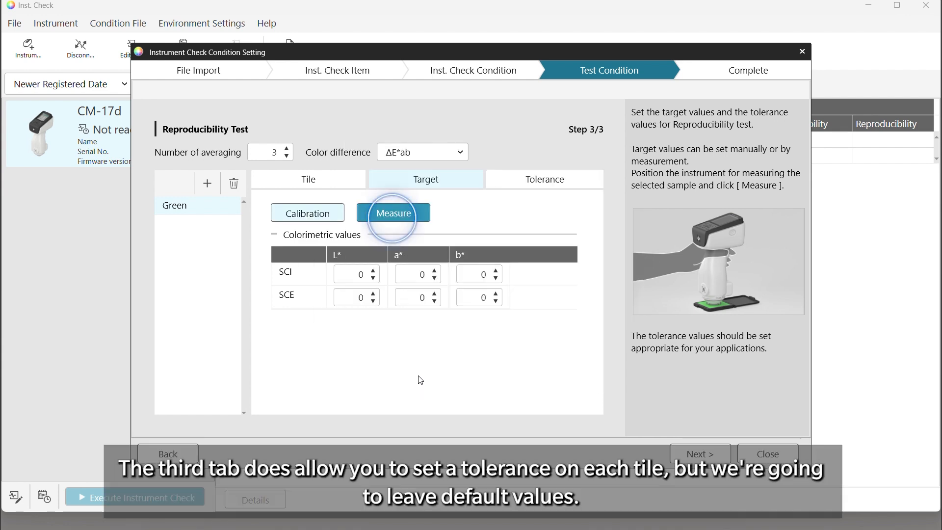
Measure the green tile's SCI and SCE target values, keep the default tolerances, and complete the condition setting
click(408, 214)
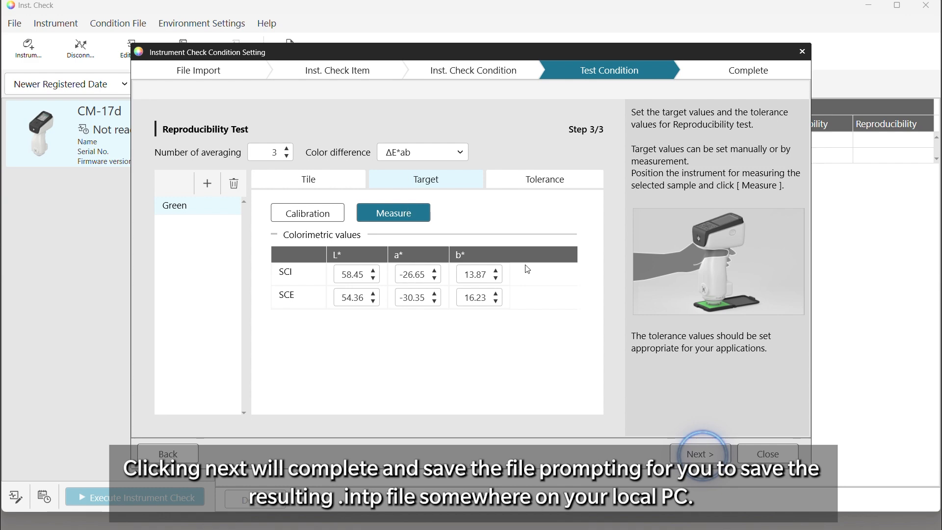
click(716, 454)
click(787, 456)
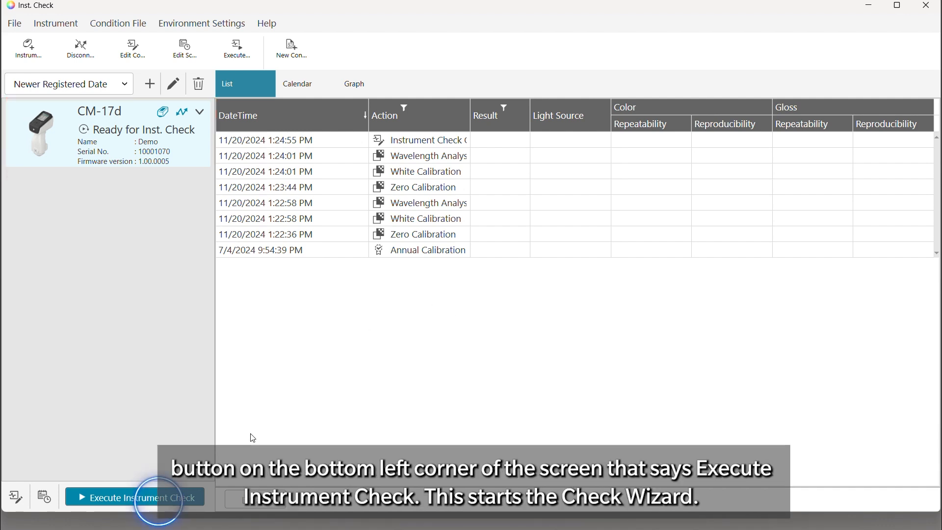
Start the instrument check for the CM-17d and perform its zero and white calibrations
click(161, 503)
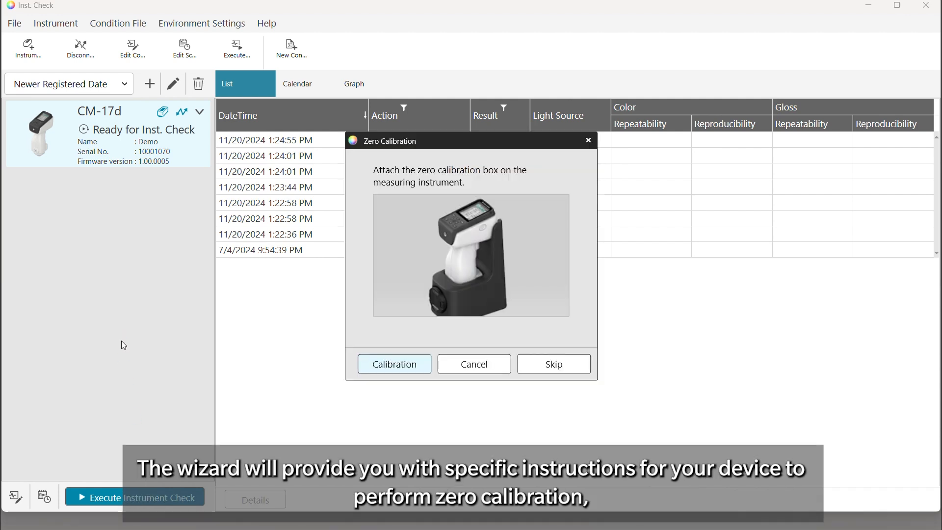
click(411, 365)
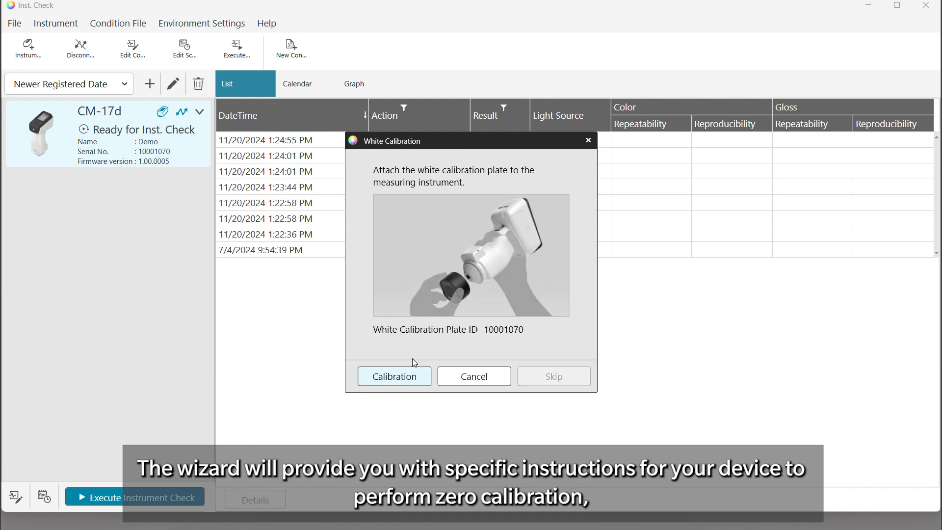
click(409, 377)
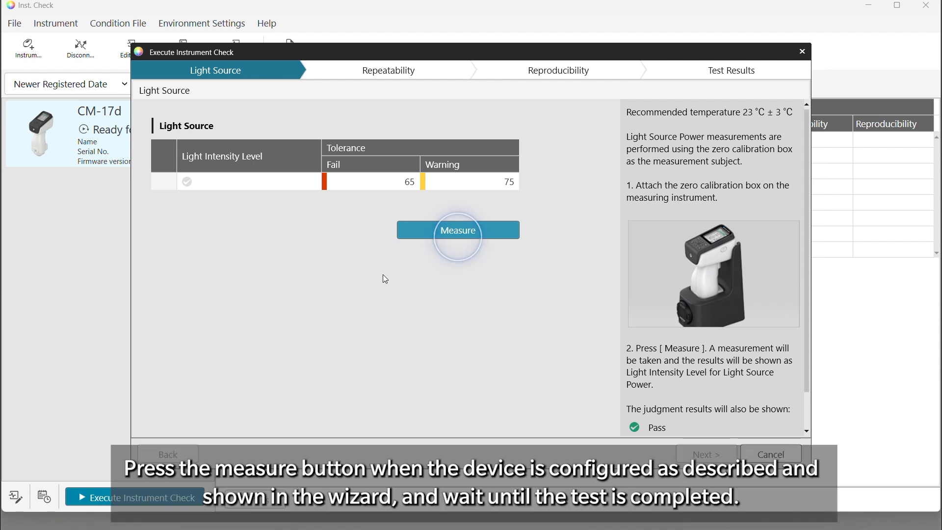
Take the light source and repeatability test measurements and proceed to the reproducibility test
click(420, 231)
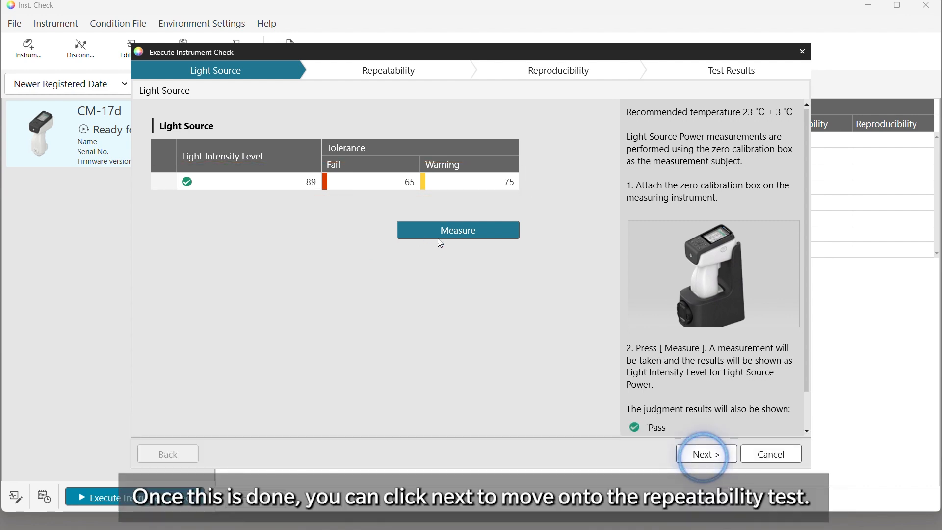
click(689, 463)
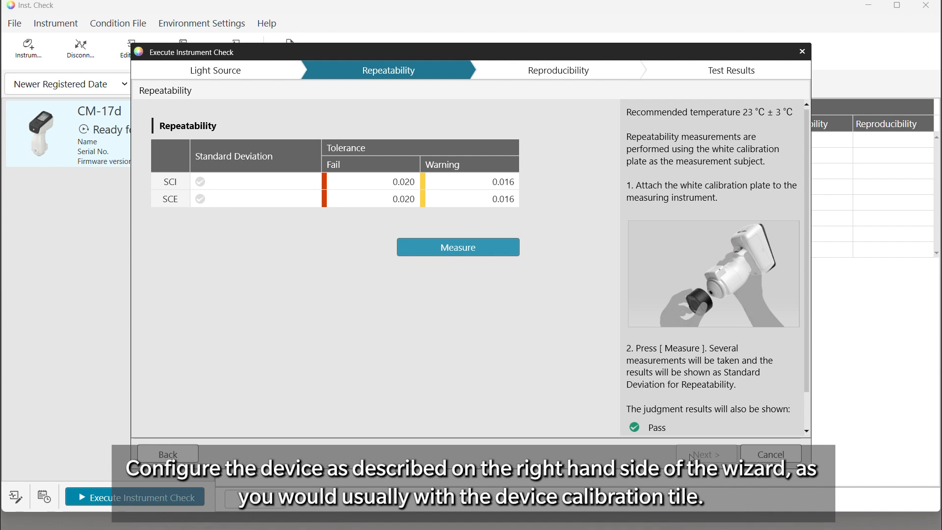
click(439, 247)
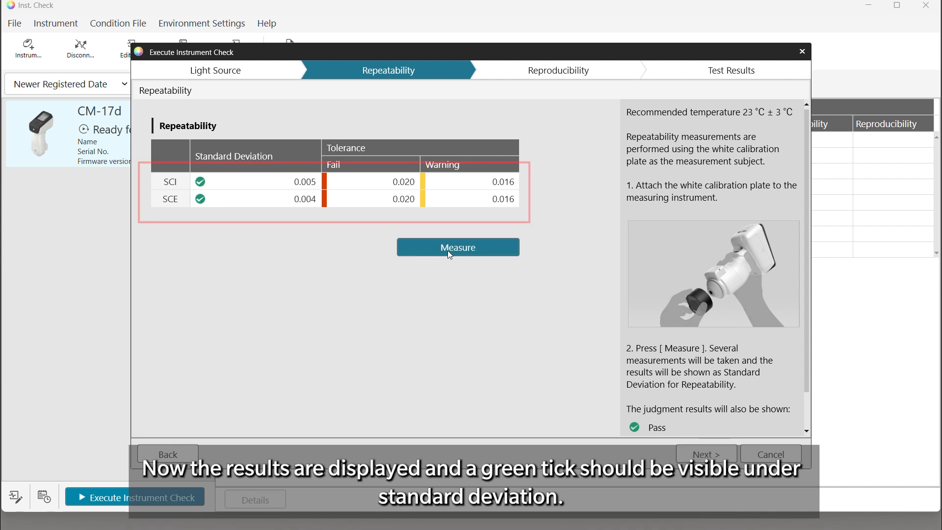
click(704, 457)
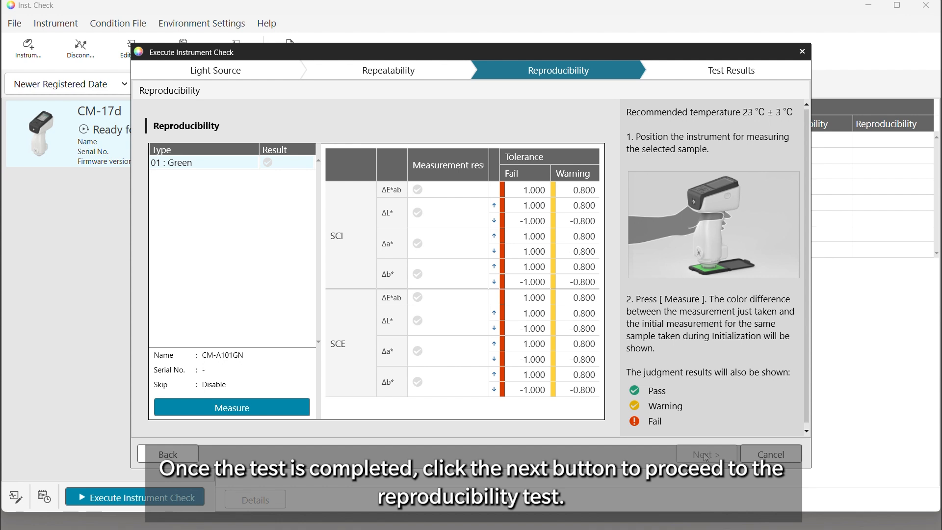
Measure the green tile for the reproducibility test and complete the instrument check to save the results
click(232, 408)
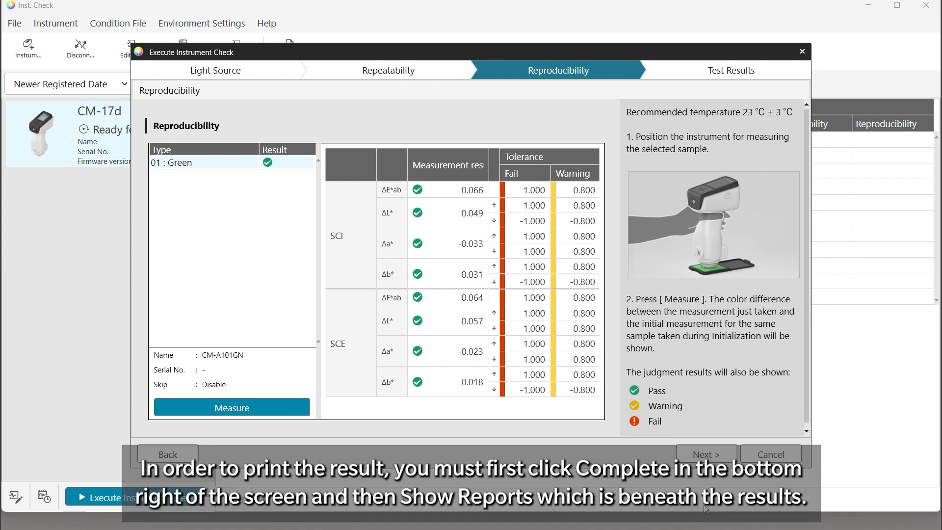
click(706, 454)
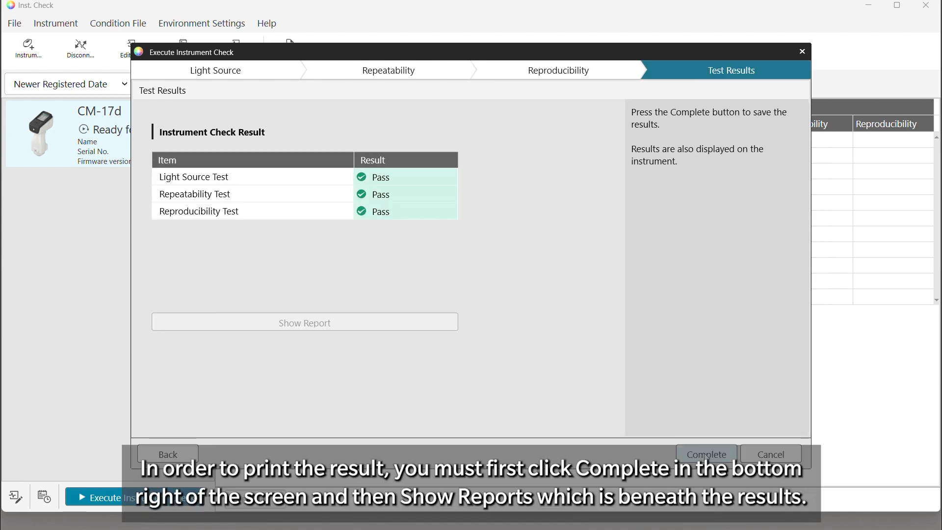
click(706, 454)
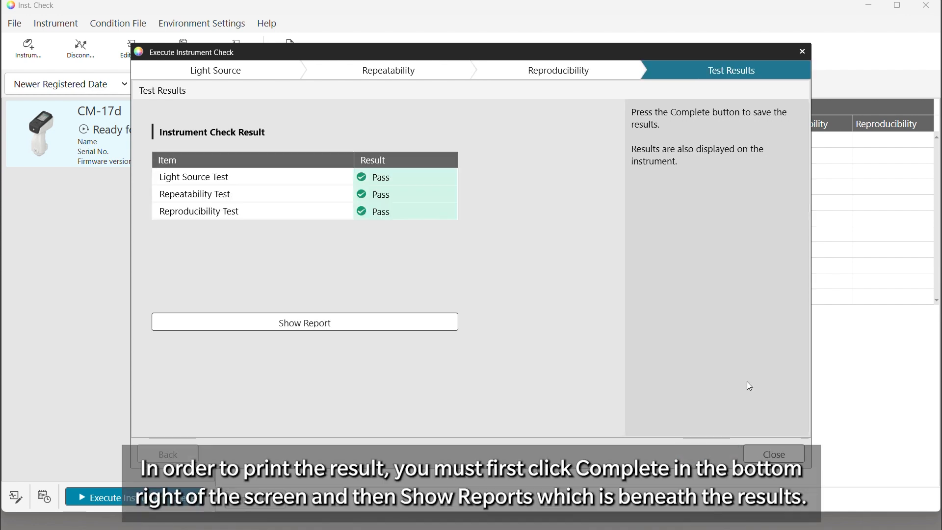
Open the instrument check report and review its light source, repeatability and reproducibility results
click(353, 324)
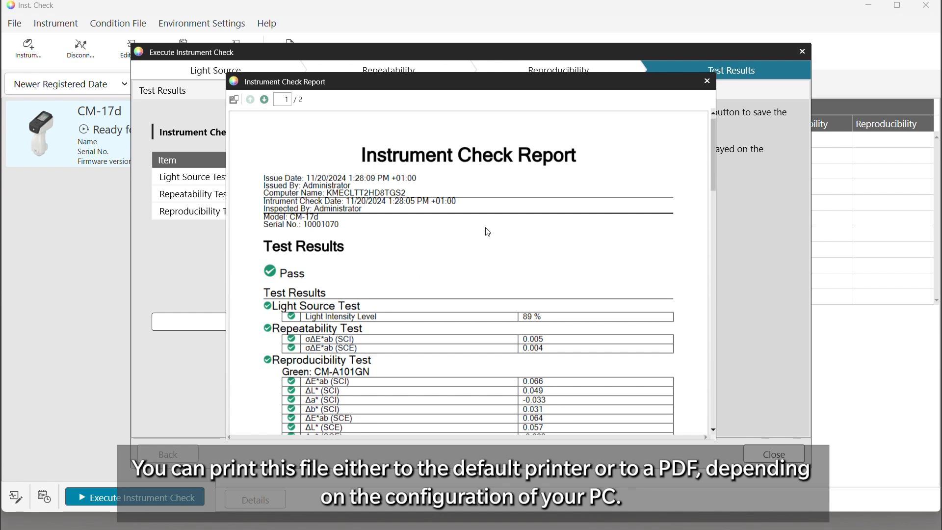
scroll(489, 231, down, 4)
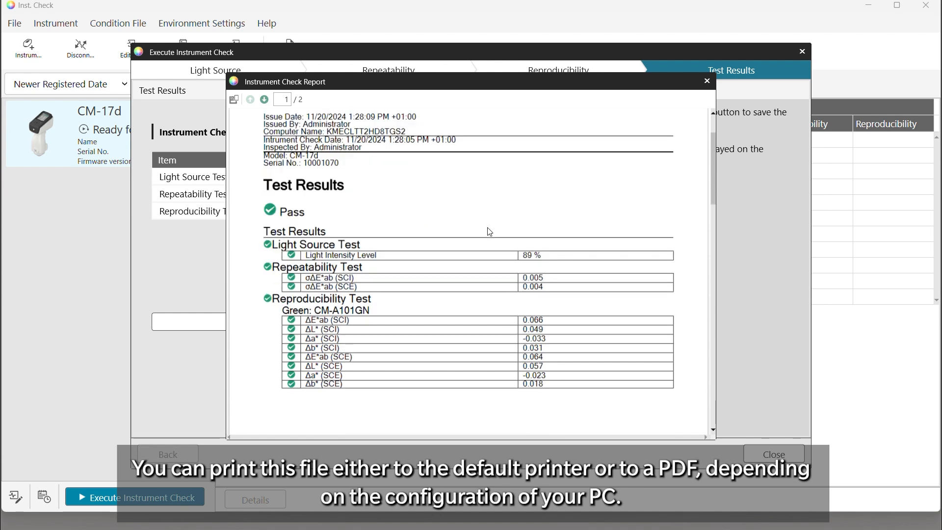
scroll(495, 236, down, 8)
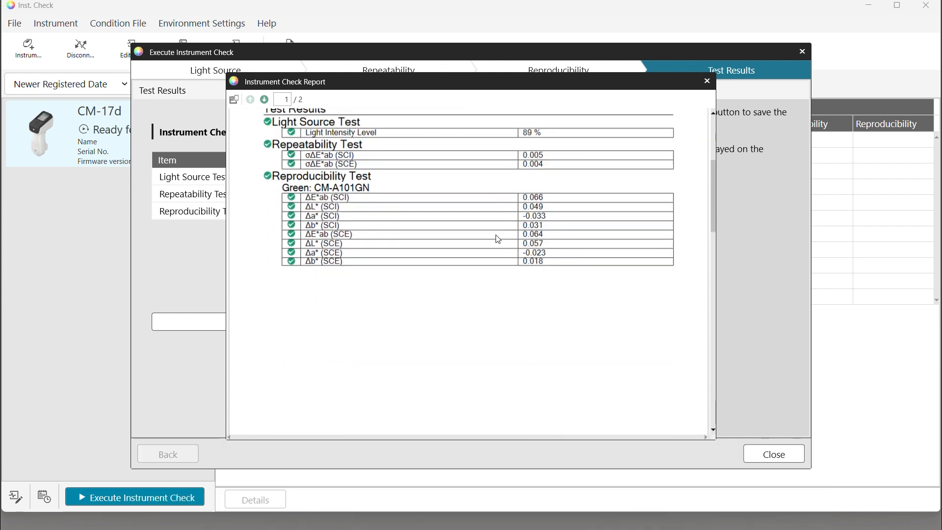
scroll(499, 240, down, 10)
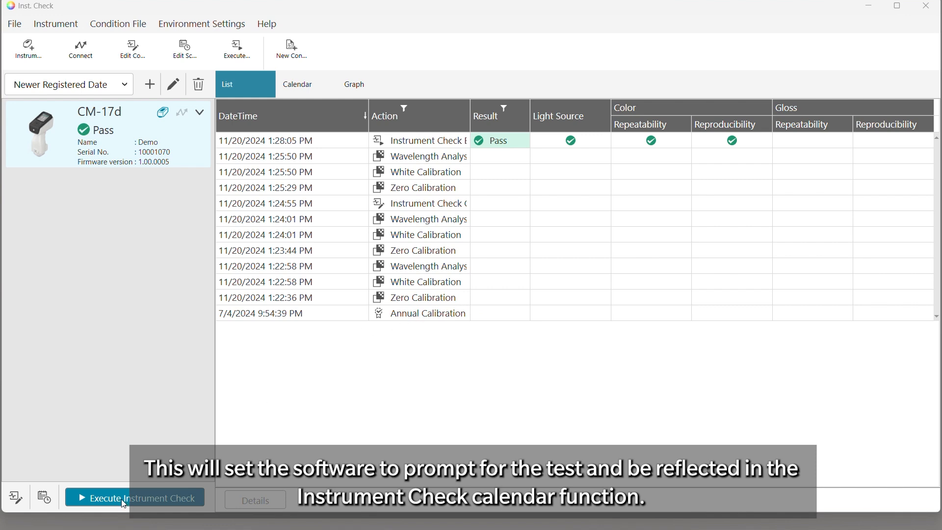
Register a weekly instrument check schedule for Mondays
click(202, 48)
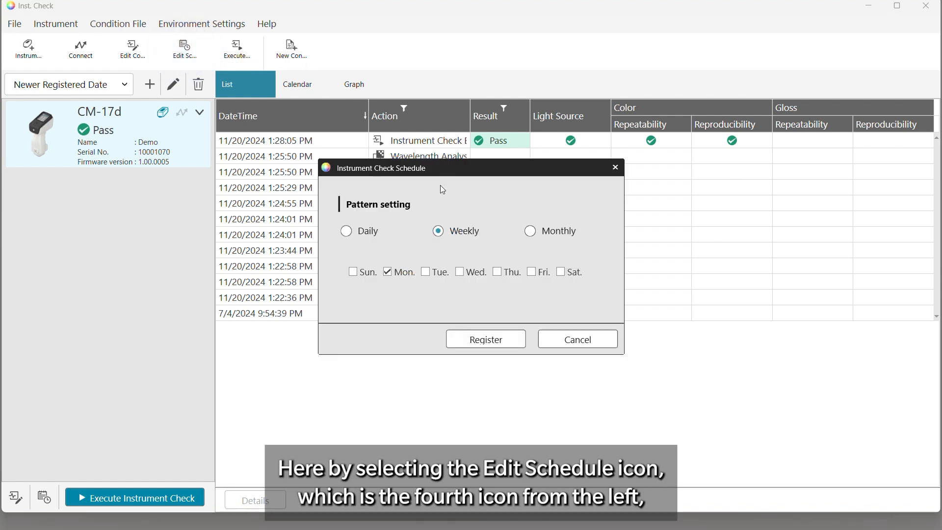
click(347, 233)
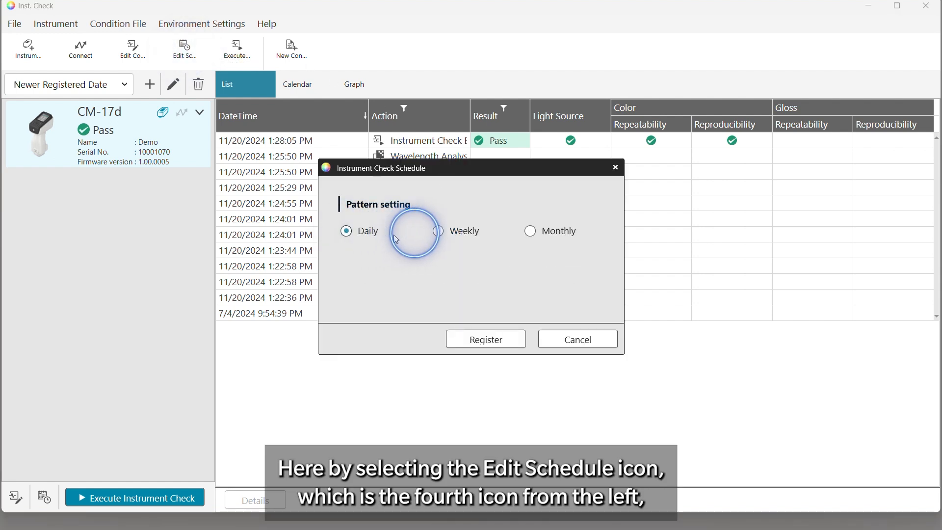
click(440, 232)
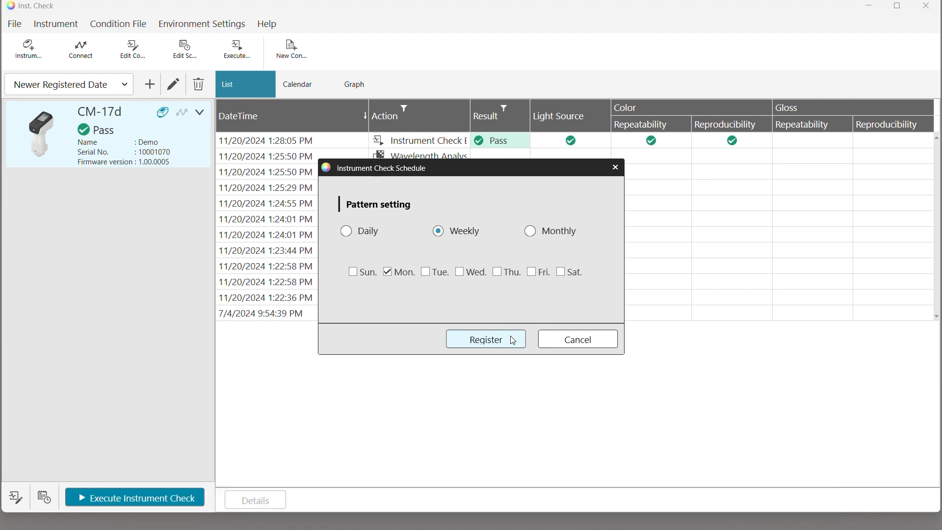
click(511, 339)
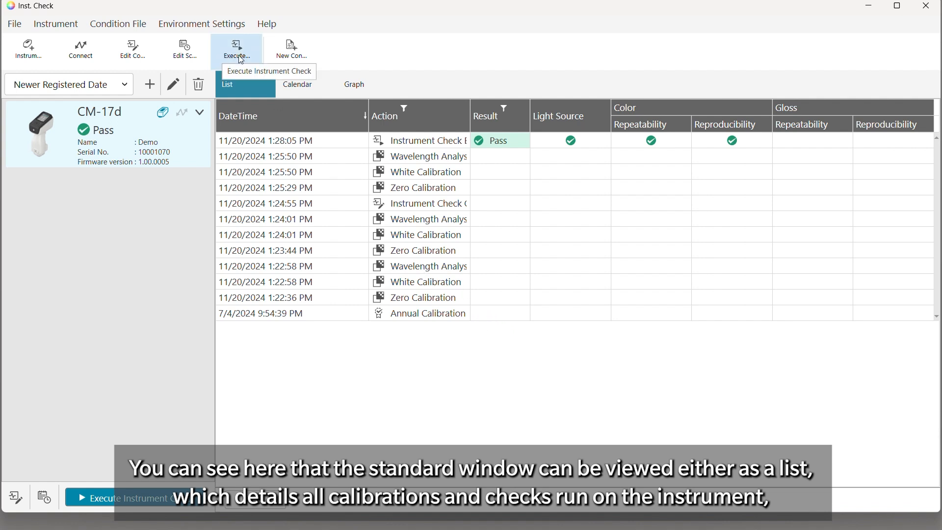
View the instrument's check history as a calendar and as a graph
click(294, 87)
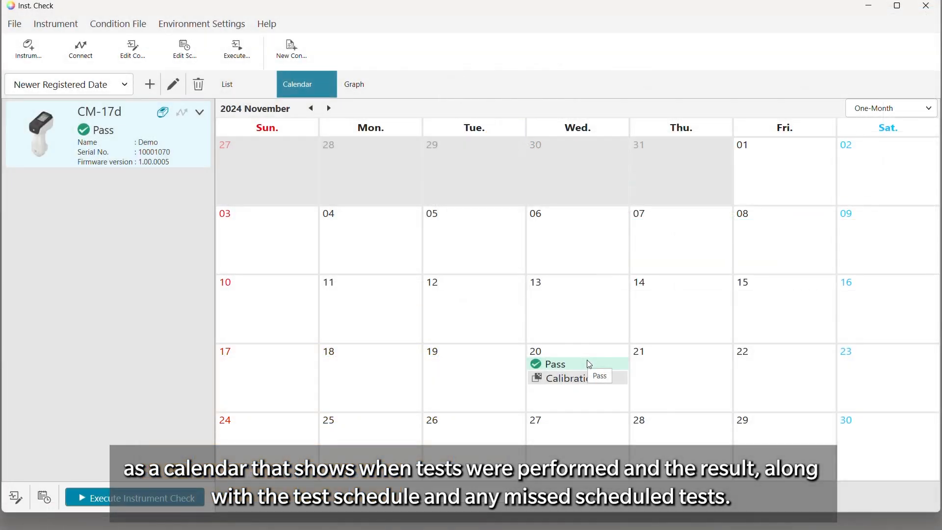
click(358, 89)
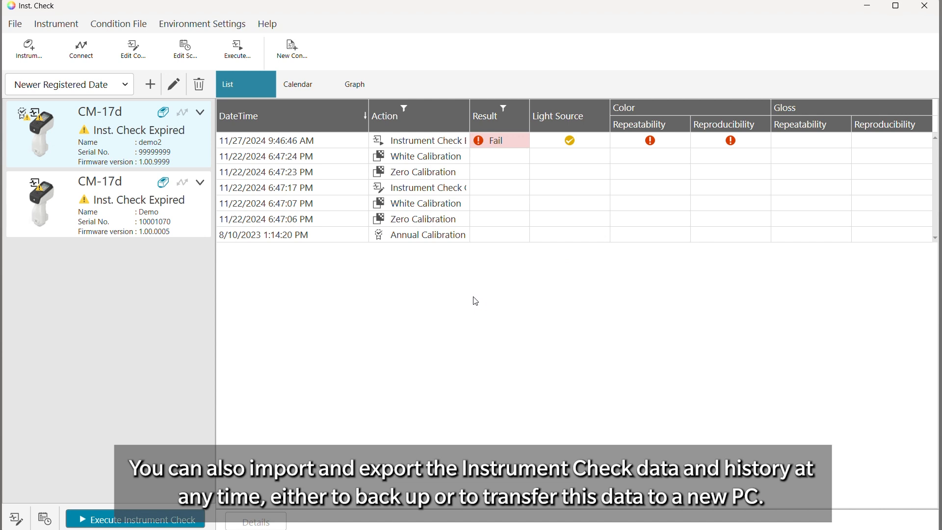
Select the CM-17d named Demo and export the Instrument Check data and history to an .inbk file
click(186, 234)
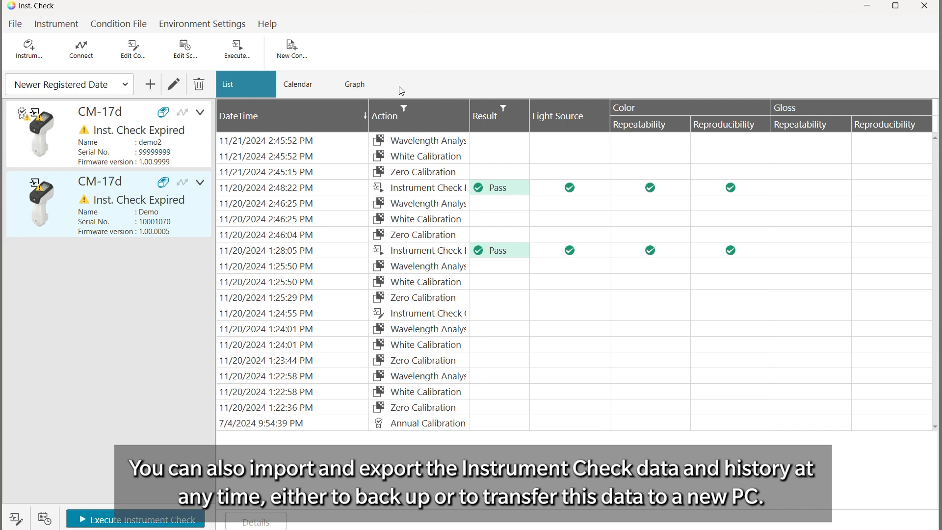
click(15, 23)
click(42, 42)
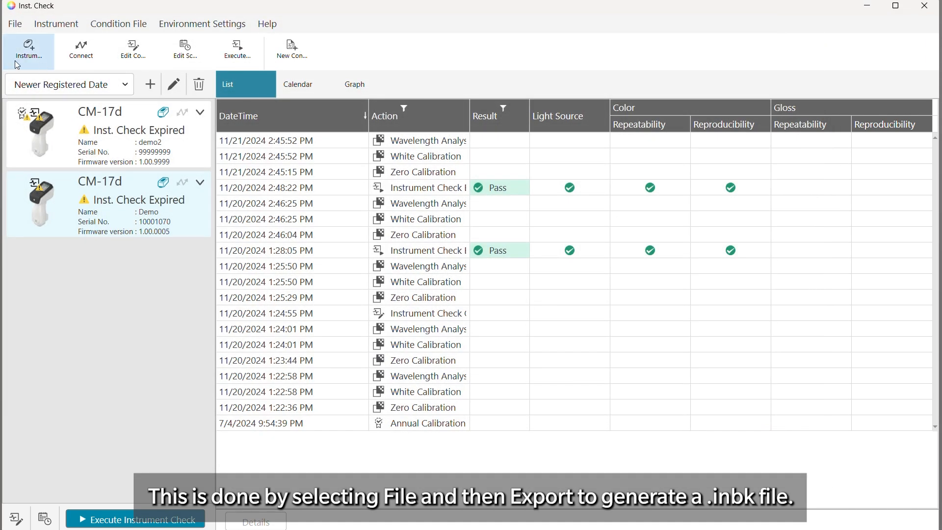
click(15, 23)
click(40, 58)
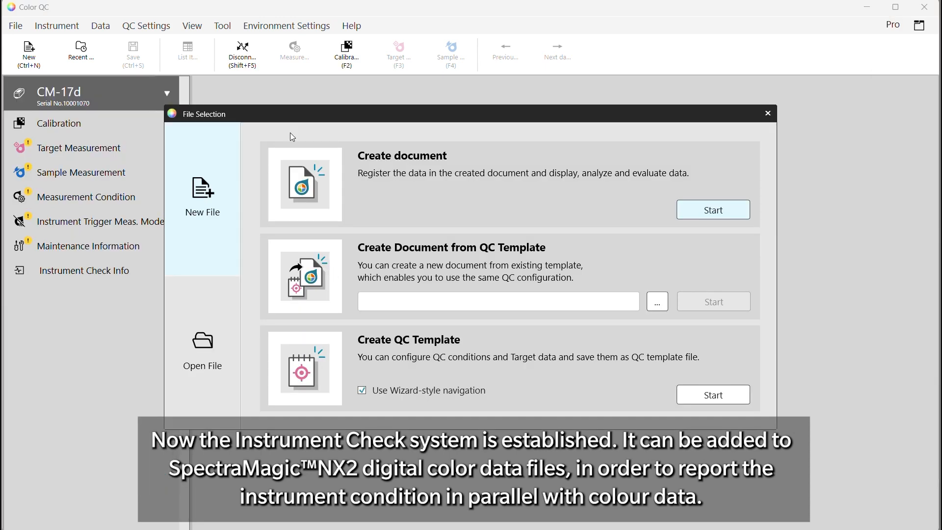
Switch to SpectraMagic NX2, open the recent document DemoSet.mesx2 and expand the connected instrument's check information
click(214, 307)
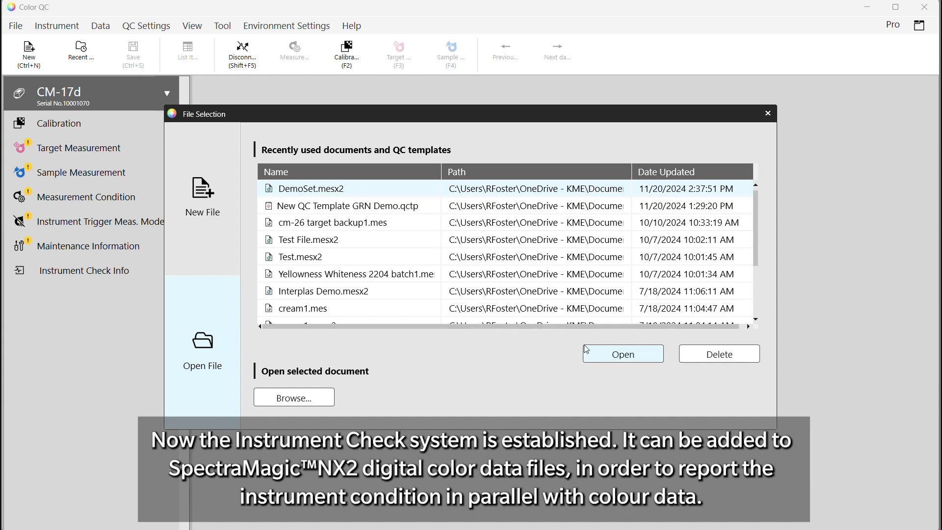
click(609, 351)
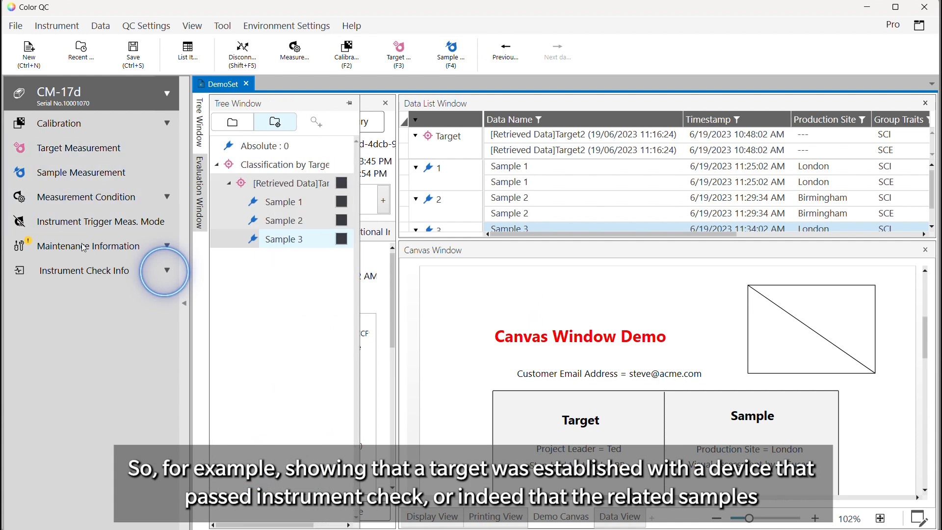
click(175, 272)
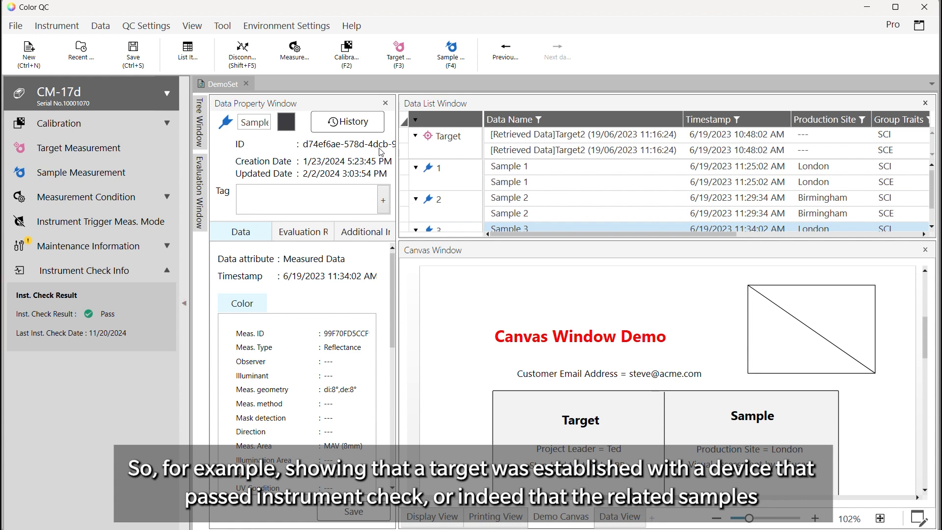
Turn on canvas edit mode and add a data label about 400 ruler units wide between the title and the customer email line
click(536, 345)
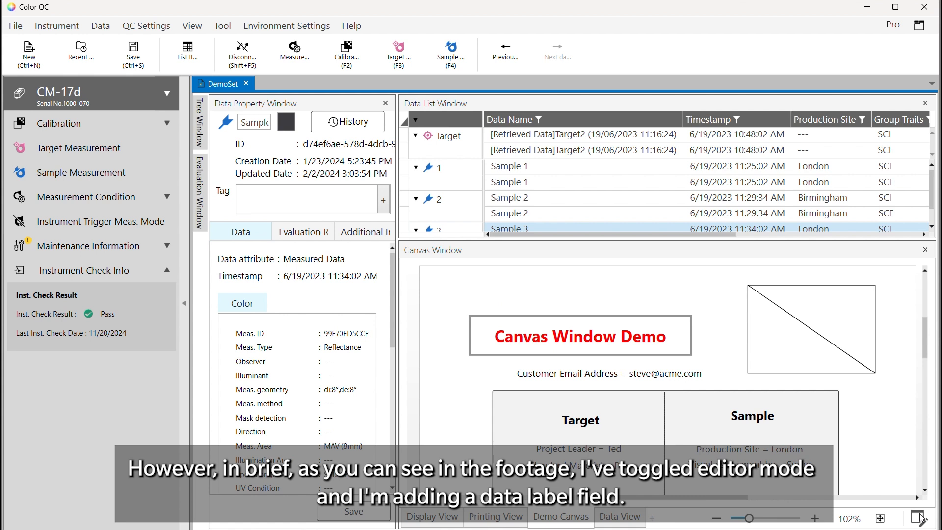
click(918, 517)
click(420, 356)
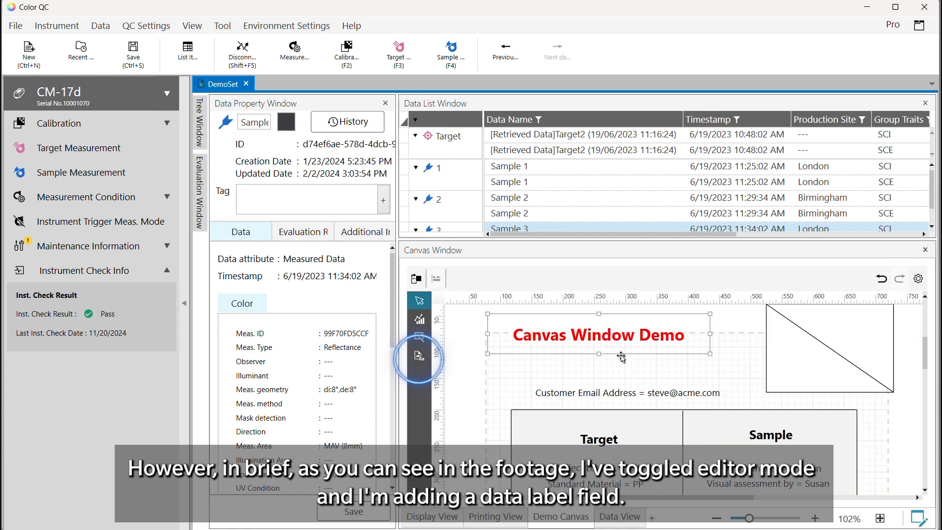
click(420, 355)
click(464, 359)
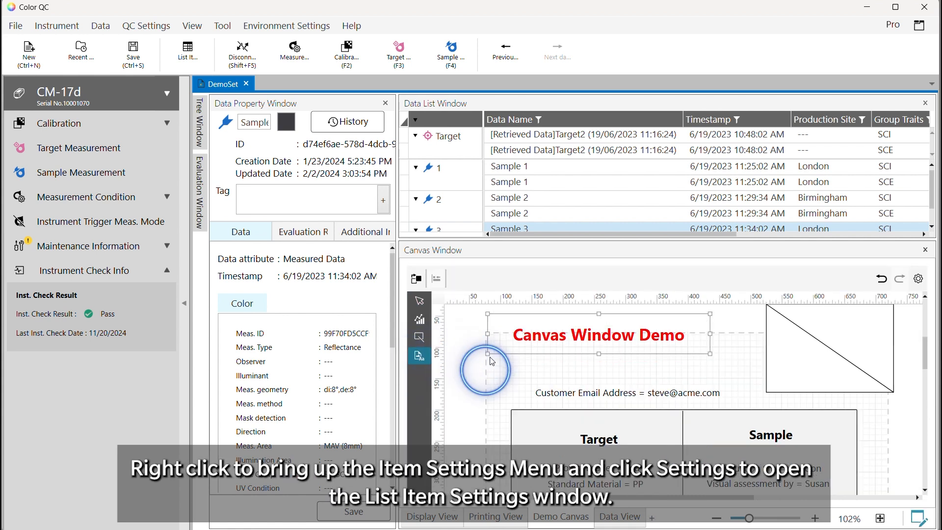
drag(488, 361, 736, 371)
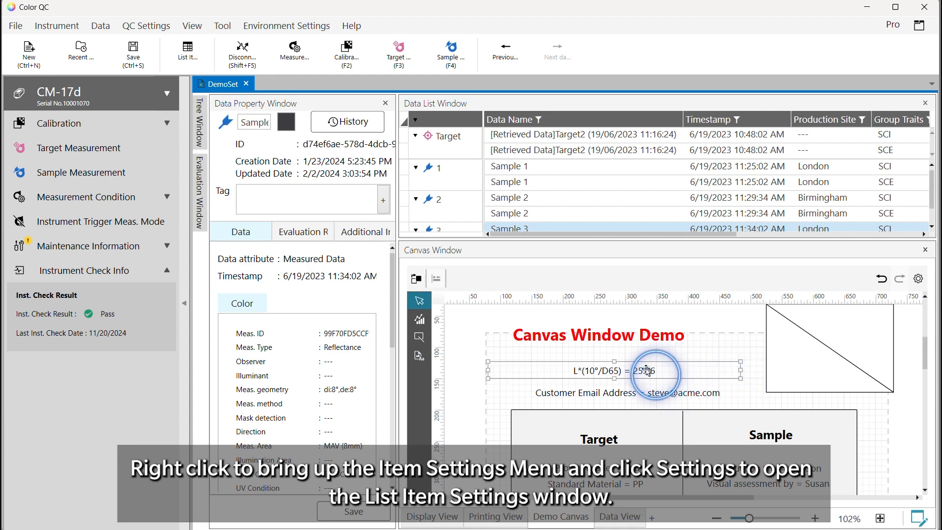
Set the new canvas label to display the Inst. Check Date item, added from the Properties category
right_click(647, 371)
click(682, 521)
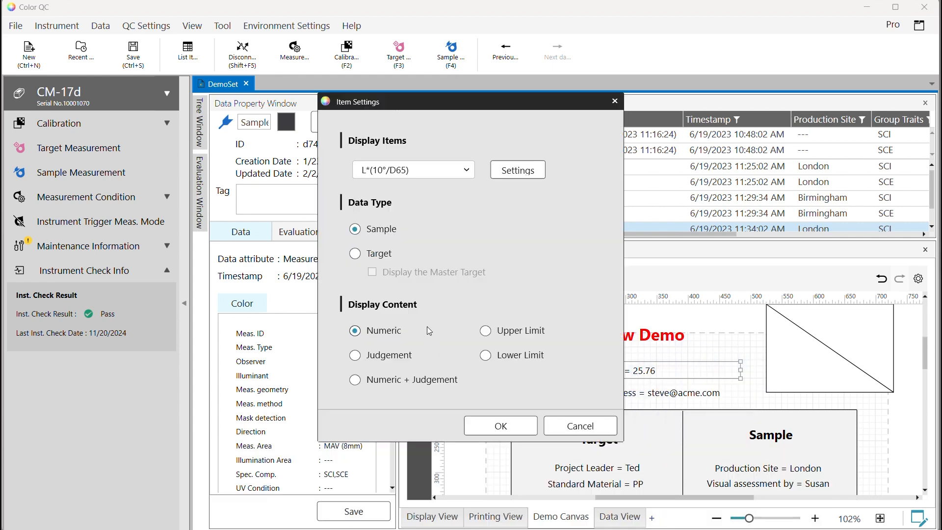
click(467, 169)
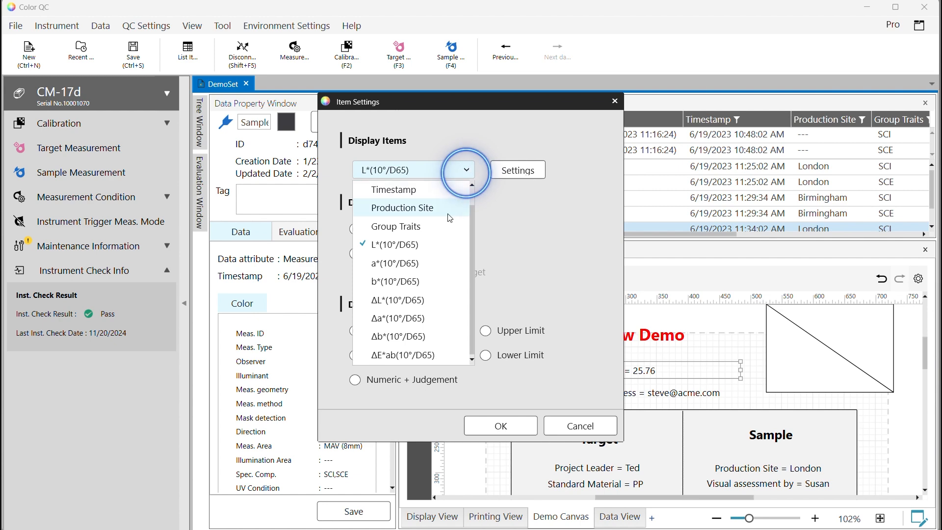
click(518, 169)
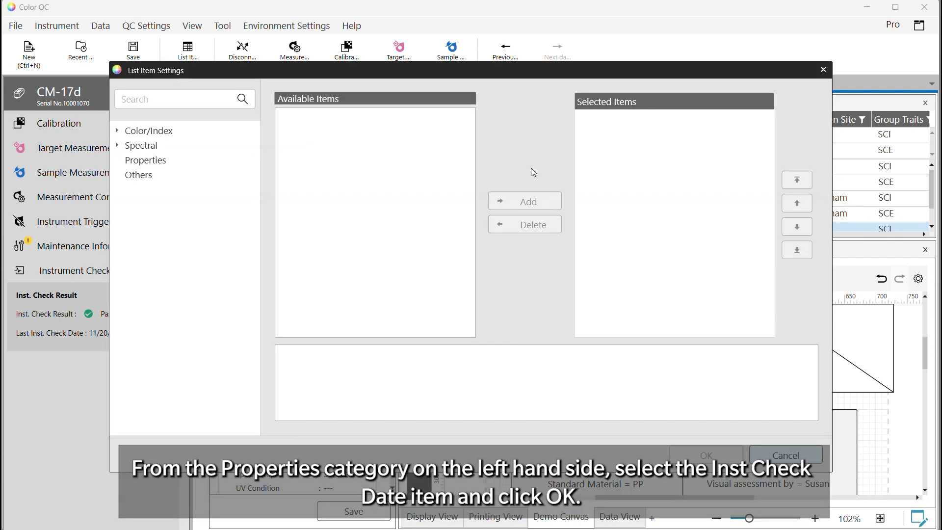
click(145, 160)
scroll(426, 260, down, 5)
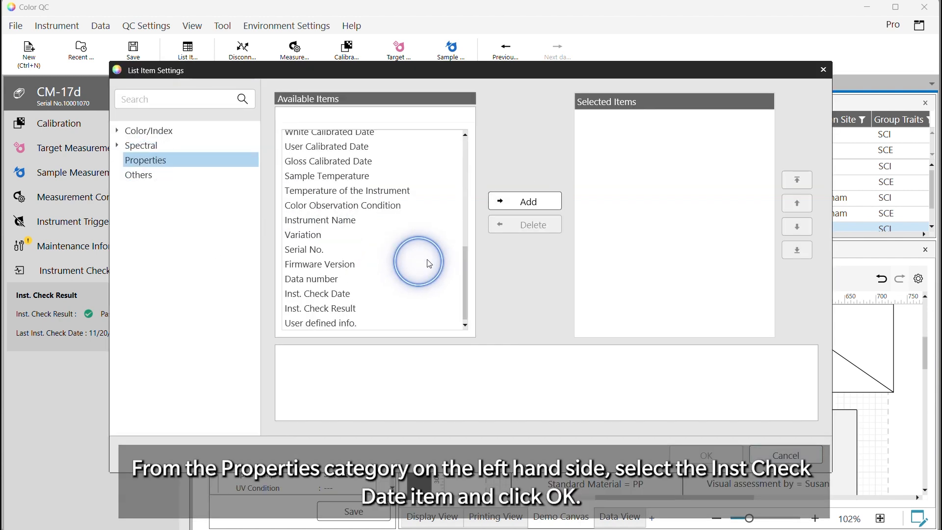
click(338, 293)
click(528, 201)
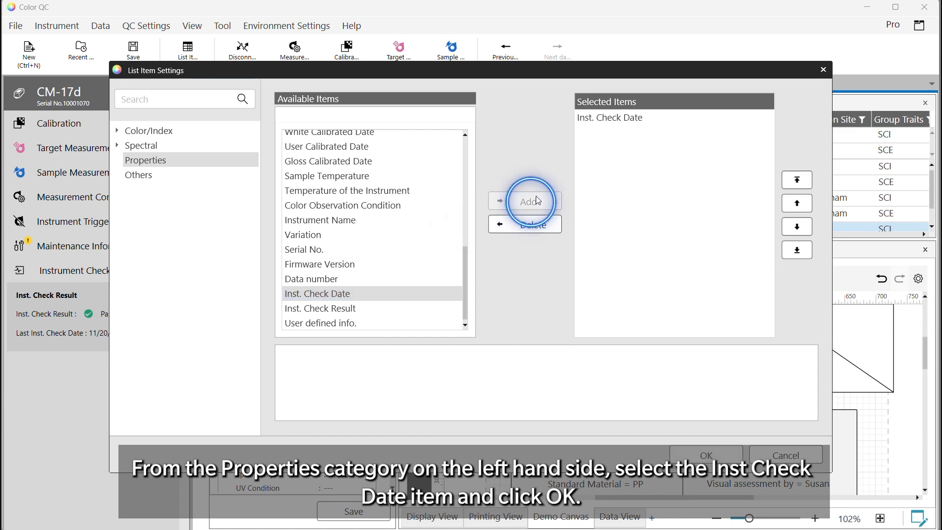
click(706, 455)
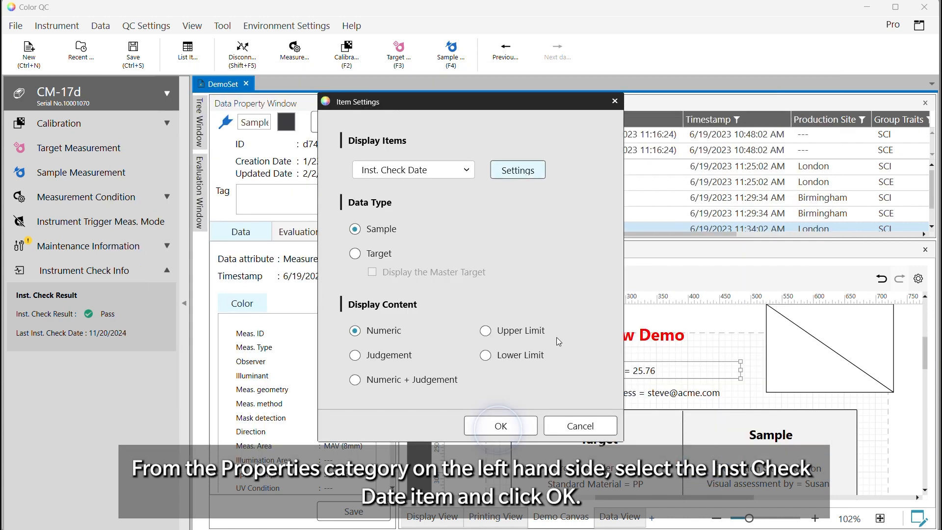
click(498, 426)
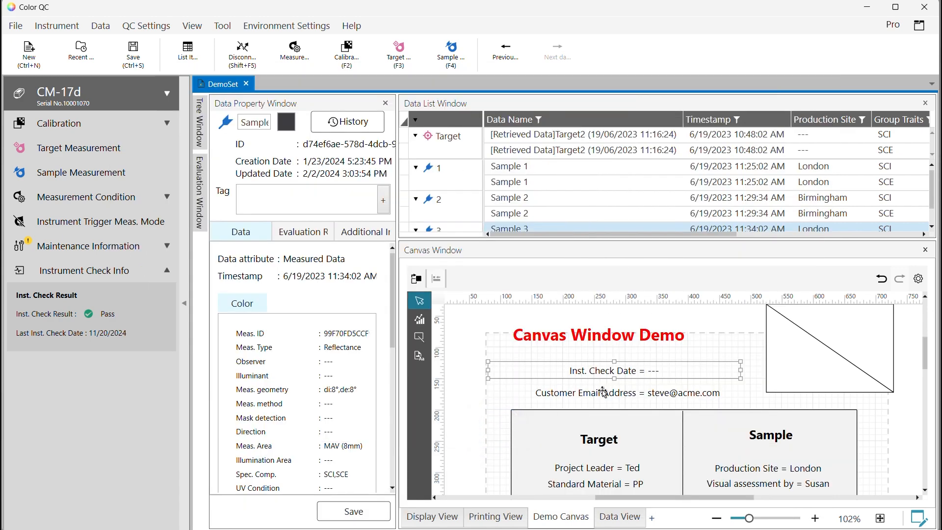
Nudge the Inst. Check Date label up to sit just beneath the Canvas Window Demo title
key(Up)
key(Up)
key(Up)
key(Up)
key(Up)
key(Up)
key(Up)
key(Up)
key(Up)
key(Up)
key(Up)
key(Up)
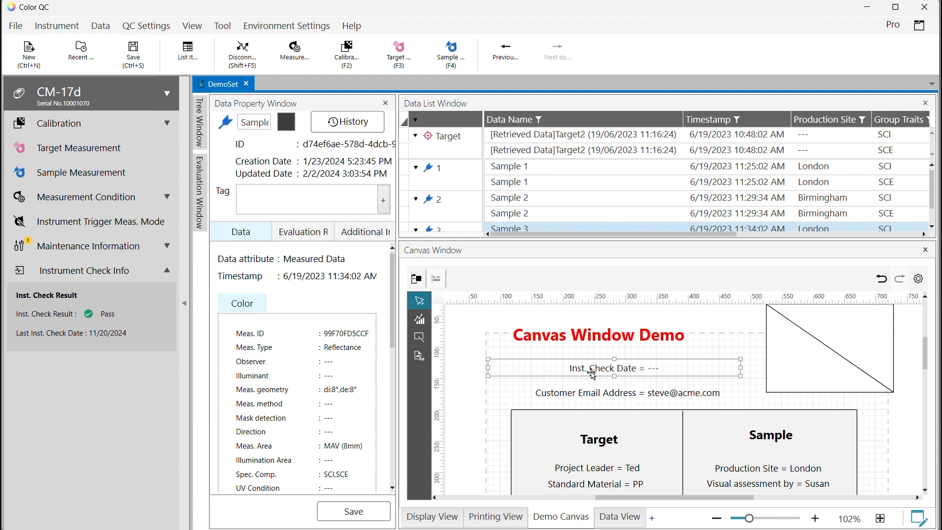
key(Up)
key(Up)
key(Up)
key(Up)
key(Up)
key(Up)
key(Up)
key(Up)
key(Up)
key(Up)
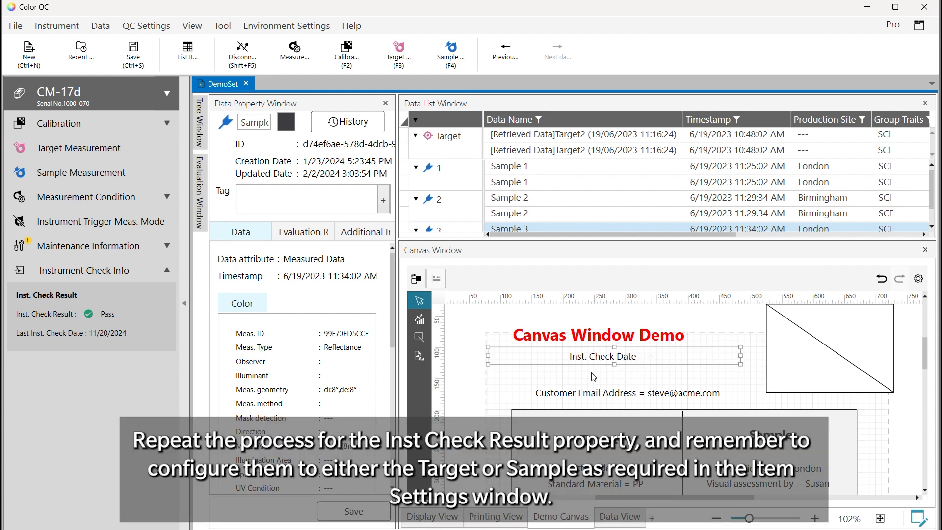
Duplicate the Inst. Check Date label and place the copy directly below the original, above the customer email line
key(ctrl+v)
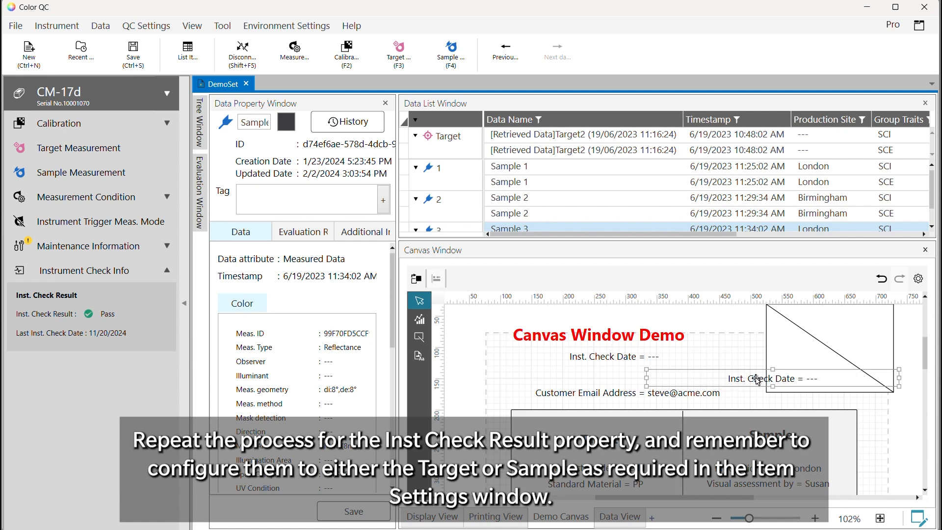
click(753, 380)
drag(751, 382, 595, 376)
Change the duplicated label's display item to Inst. Check Result, replacing Inst. Check Date in the selected items list
right_click(597, 373)
click(623, 523)
click(454, 171)
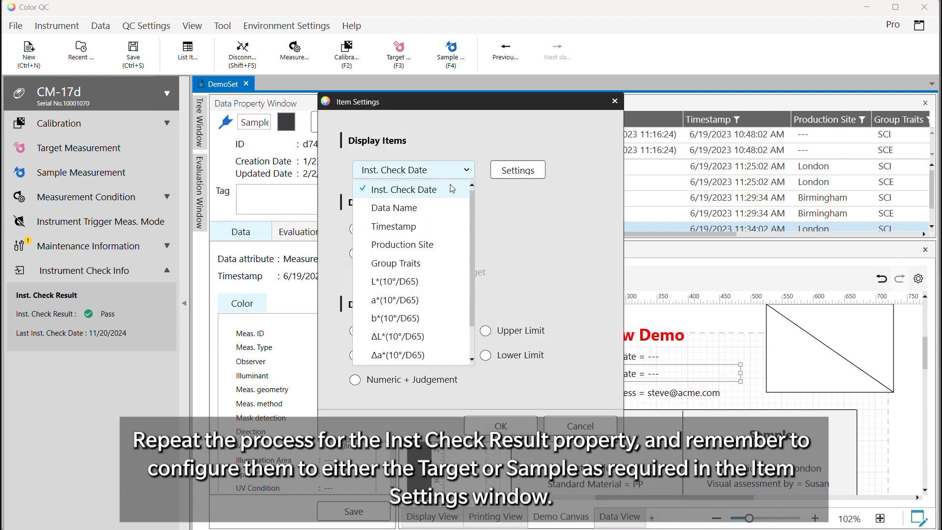
click(525, 170)
click(152, 161)
scroll(329, 245, down, 10)
click(331, 308)
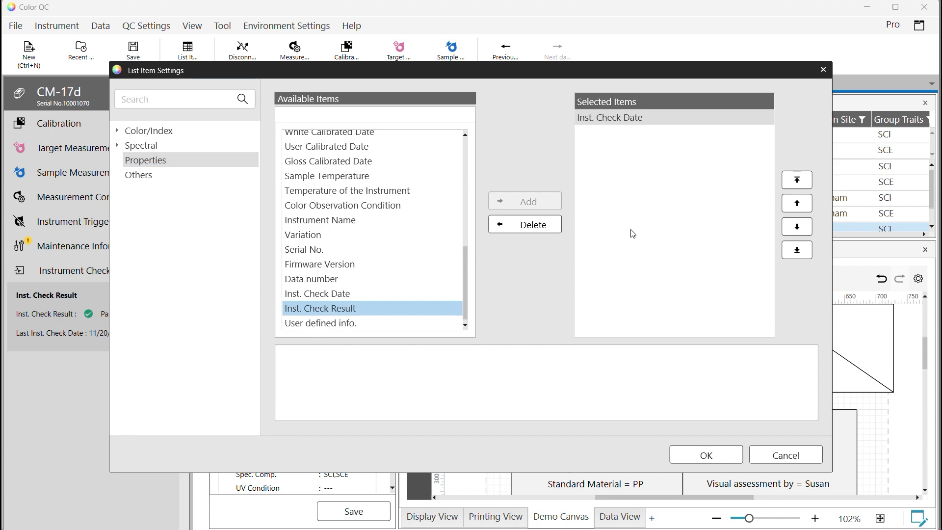
click(531, 225)
click(528, 202)
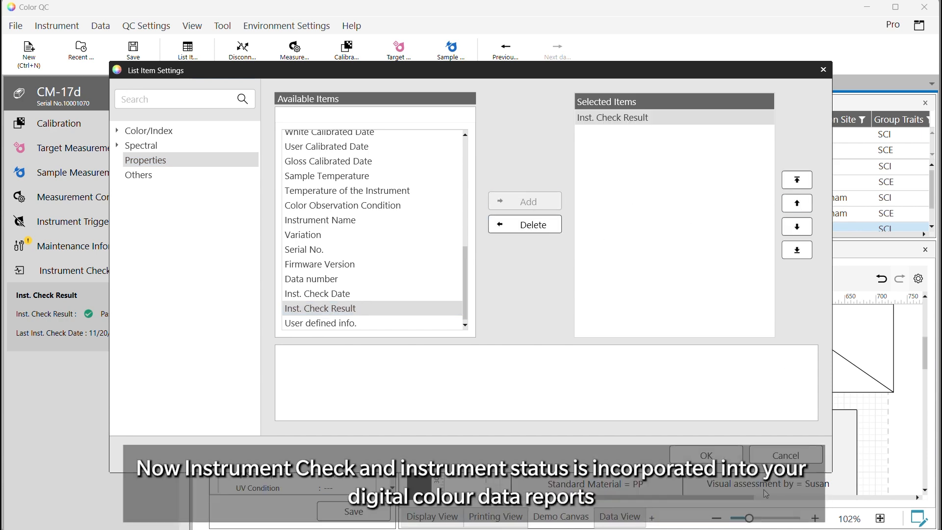
click(706, 455)
click(495, 425)
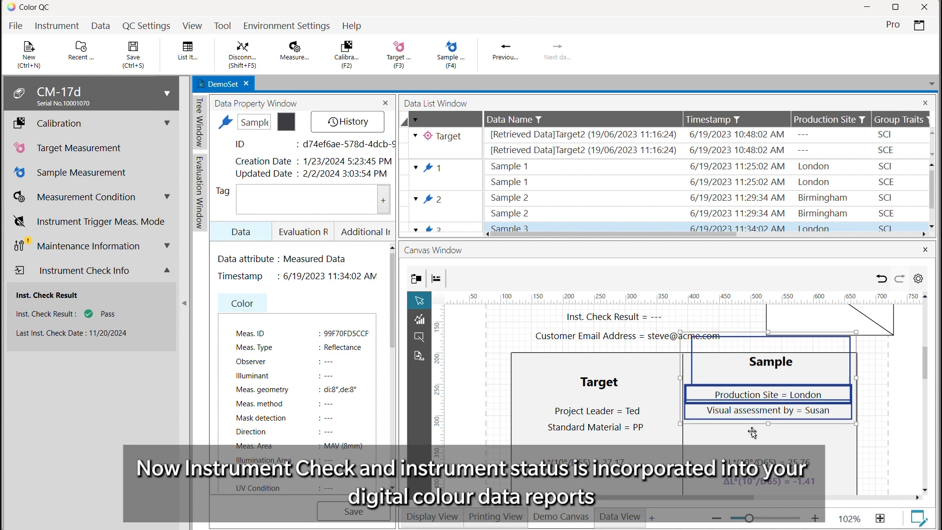
Move the Target heading together with its Project Leader and Standard Material lines up about 30 ruler units
click(599, 385)
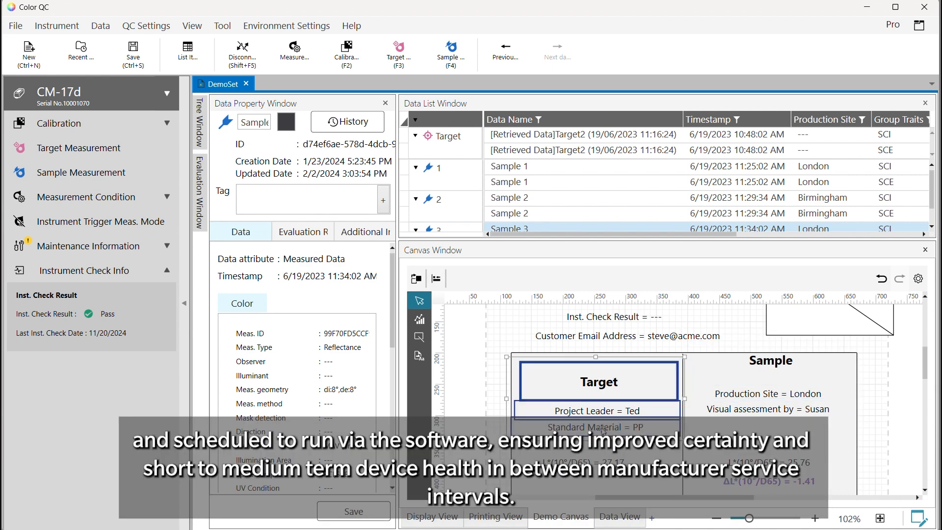
scroll(602, 429, up, 1)
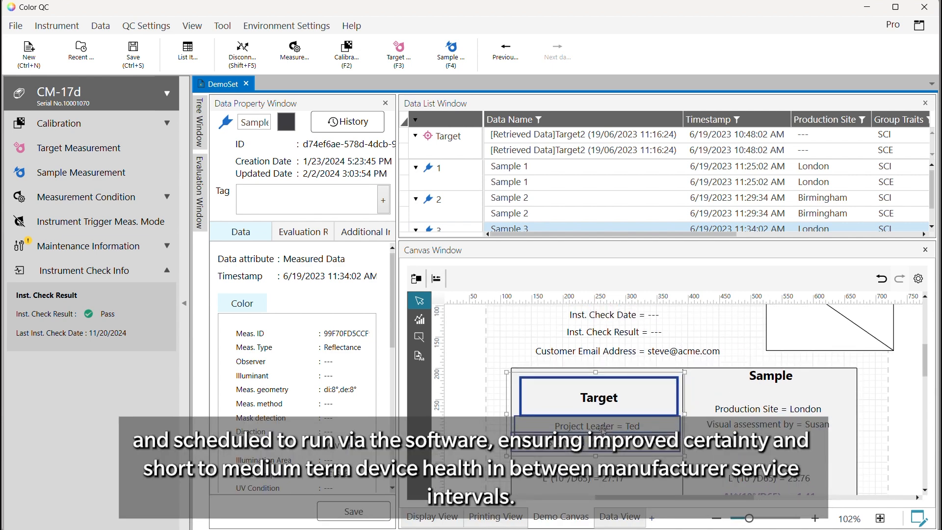
drag(602, 429, 602, 410)
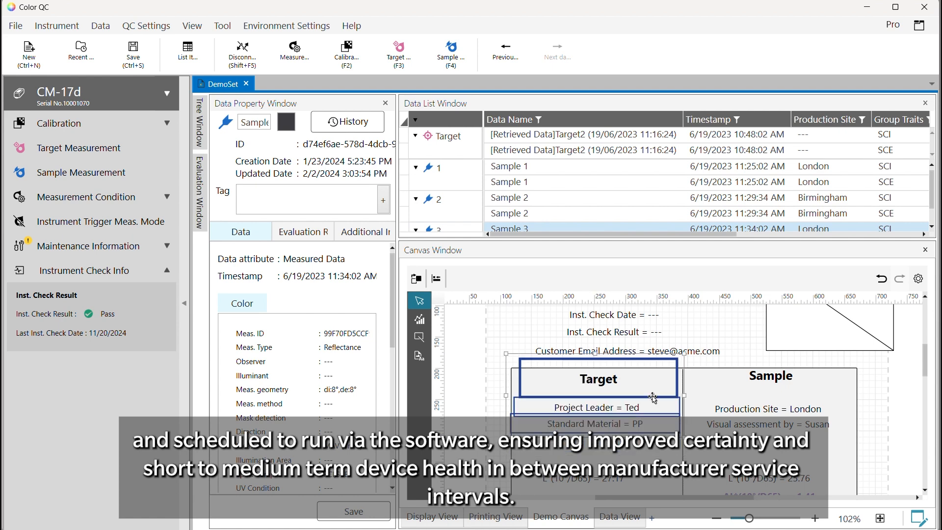
click(466, 421)
Narrow both Inst. Check labels to about 270 ruler units and move them below the Visual assessment line in the Sample panel
click(591, 316)
ctrl+click(593, 330)
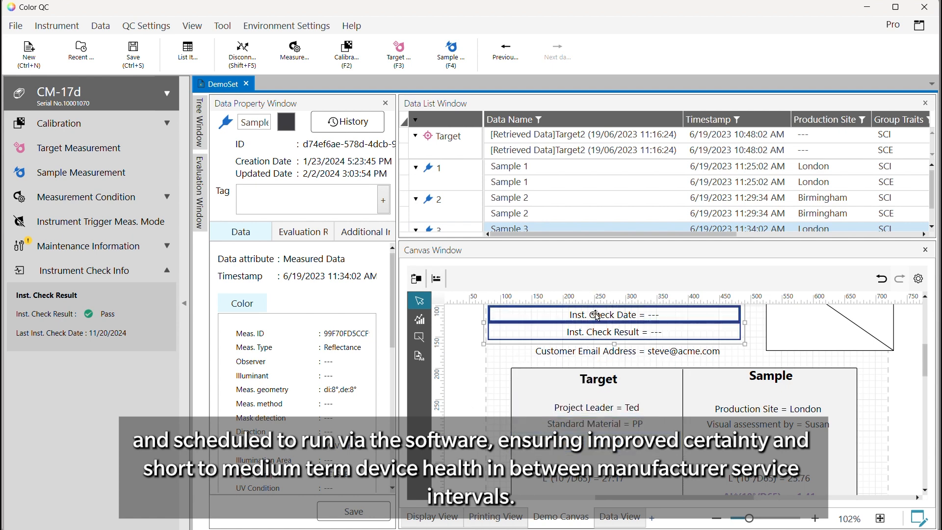
drag(484, 323, 569, 323)
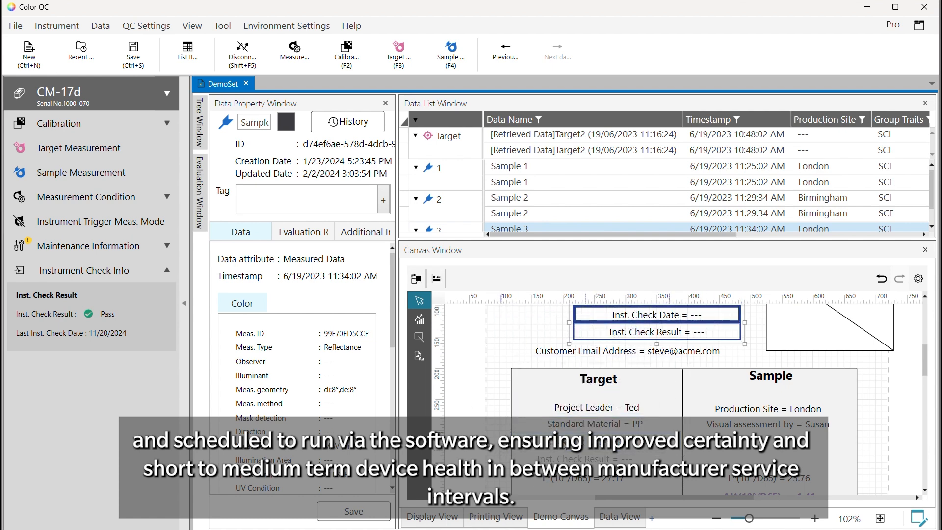
drag(565, 445, 748, 446)
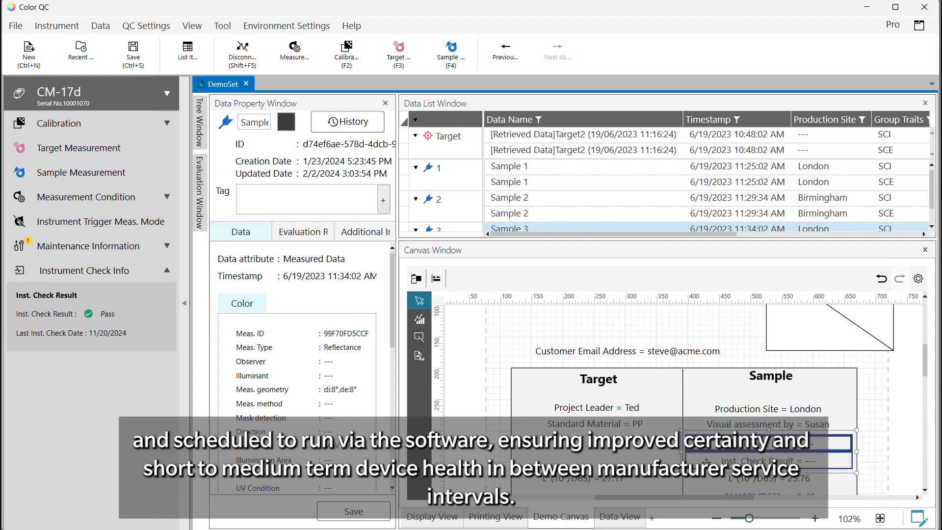
Duplicate the Inst. Check Date and Inst. Check Result labels and place the copies below the Standard Material line in the Target panel
key(ctrl+c)
click(501, 444)
key(ctrl+v)
click(510, 449)
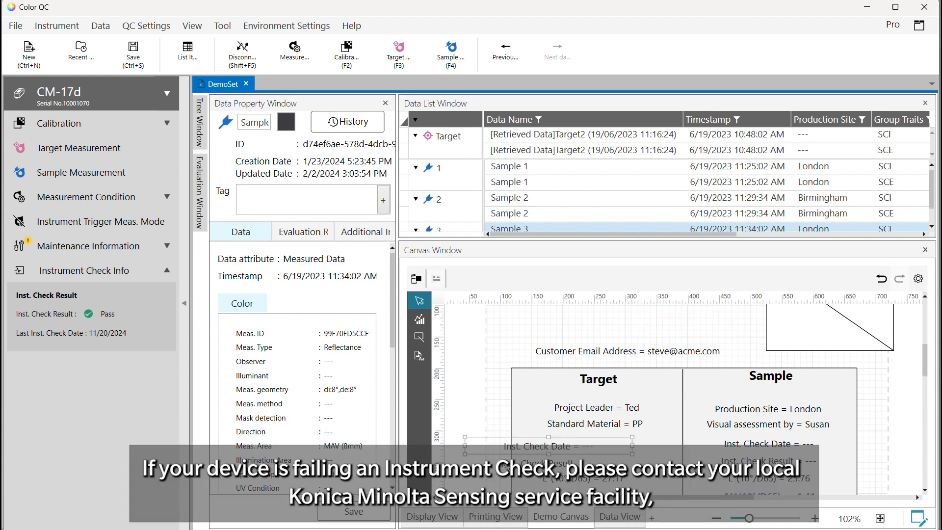
drag(508, 448, 558, 445)
Set the data type of the Target panel's Inst. Check Date and Inst. Check Result labels to Target
right_click(560, 444)
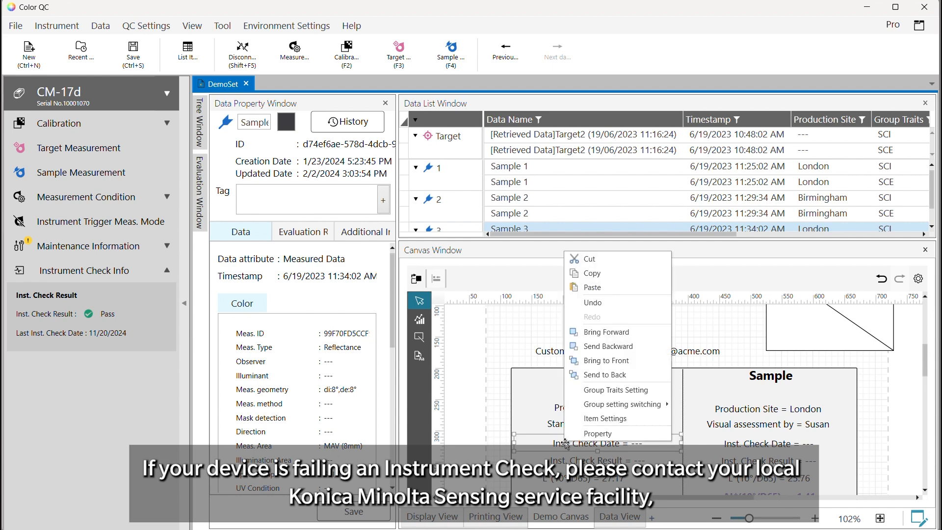
click(589, 408)
click(354, 253)
click(501, 425)
right_click(575, 461)
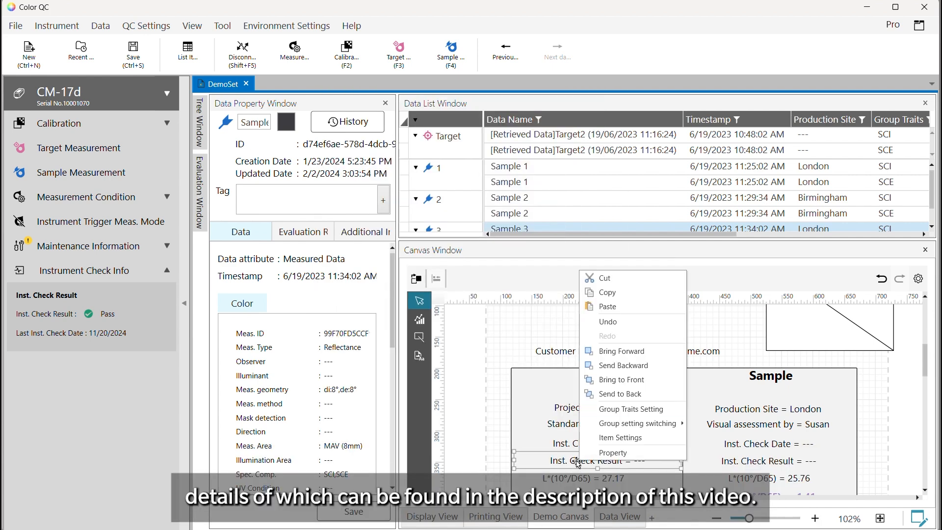
click(610, 438)
click(355, 313)
click(499, 425)
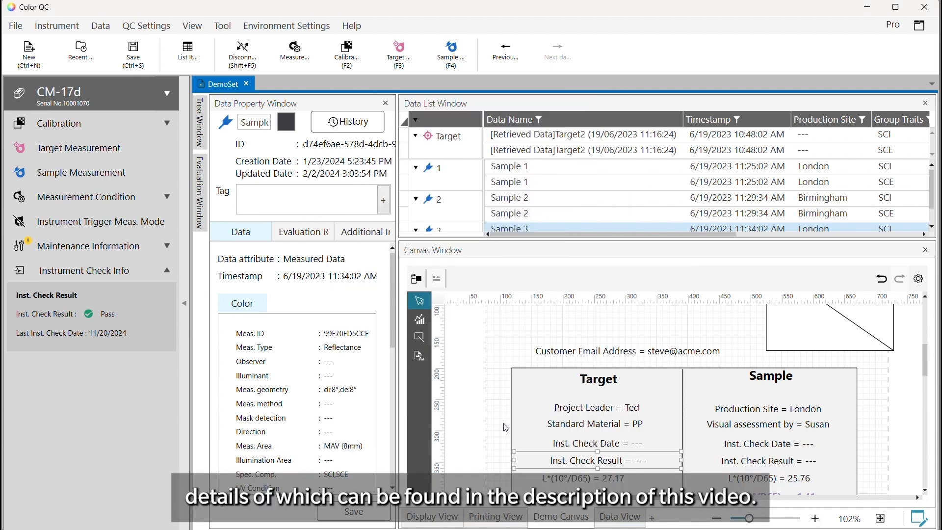